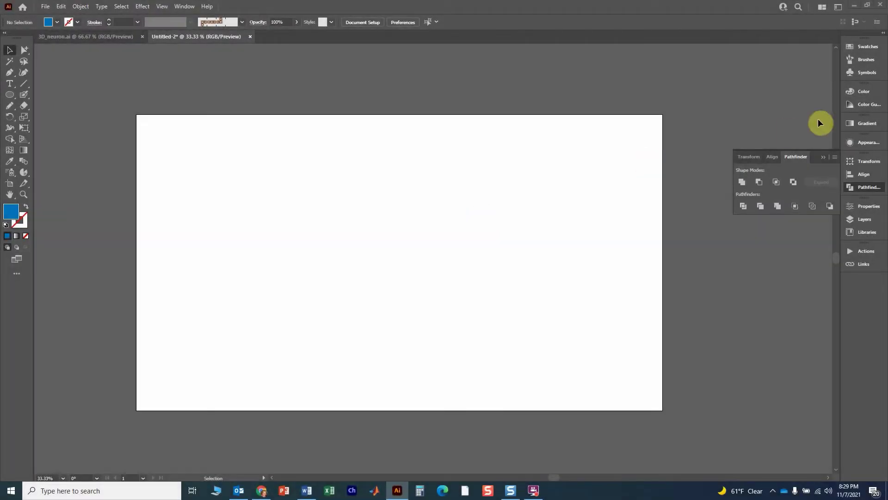
Collapse the floating Pathfinder panel and zoom the blank artboard to 50%.
click(824, 157)
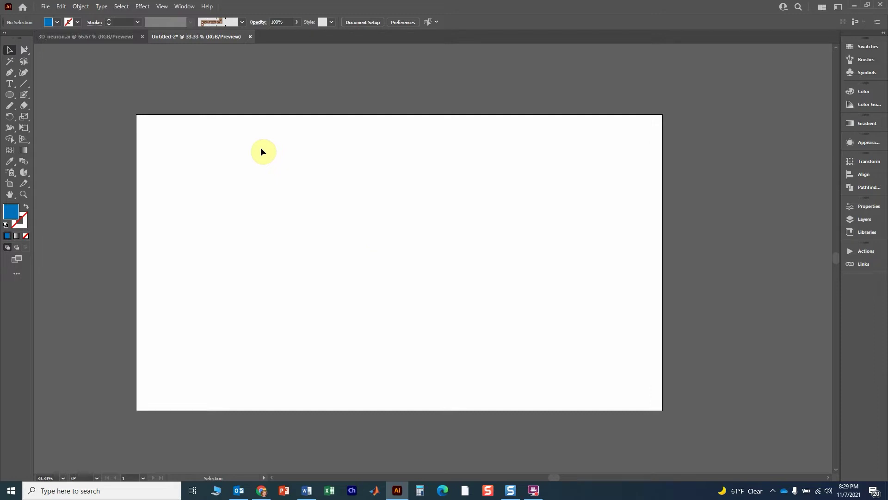
key(ctrl+equal)
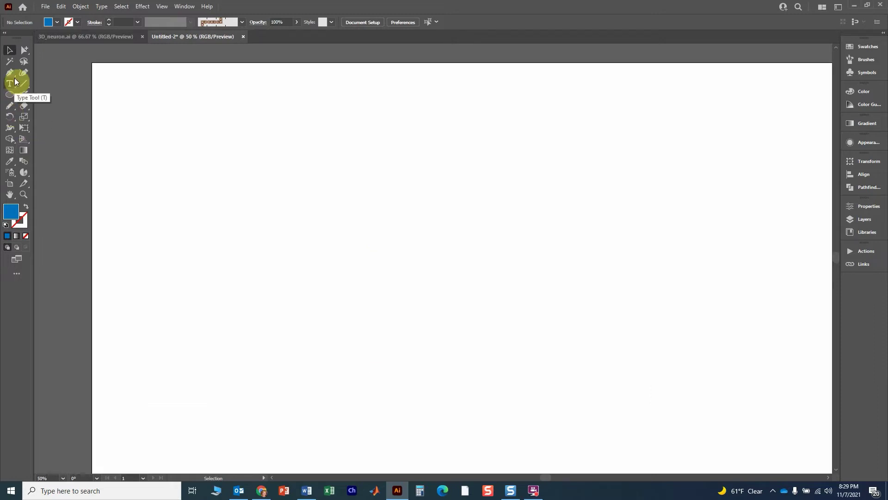
Draw a stepped zigzag path of straight segments across the artboard with the Pen tool.
click(9, 72)
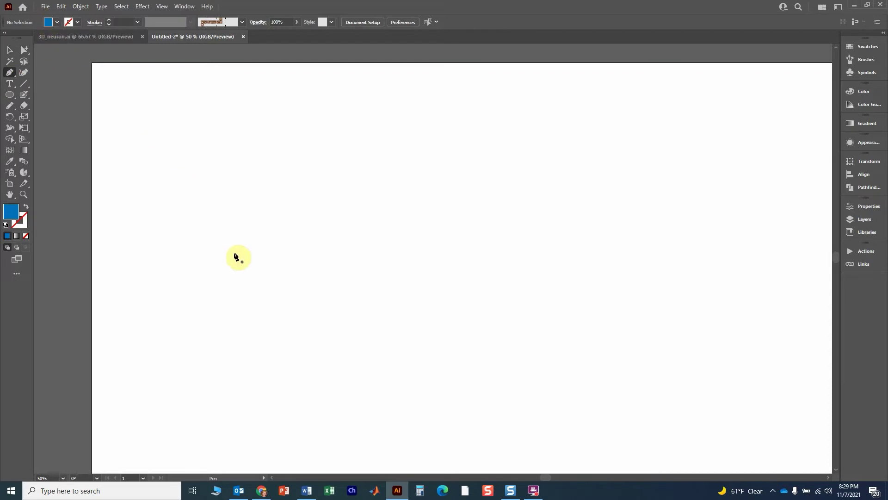
scroll(258, 299, down, 1)
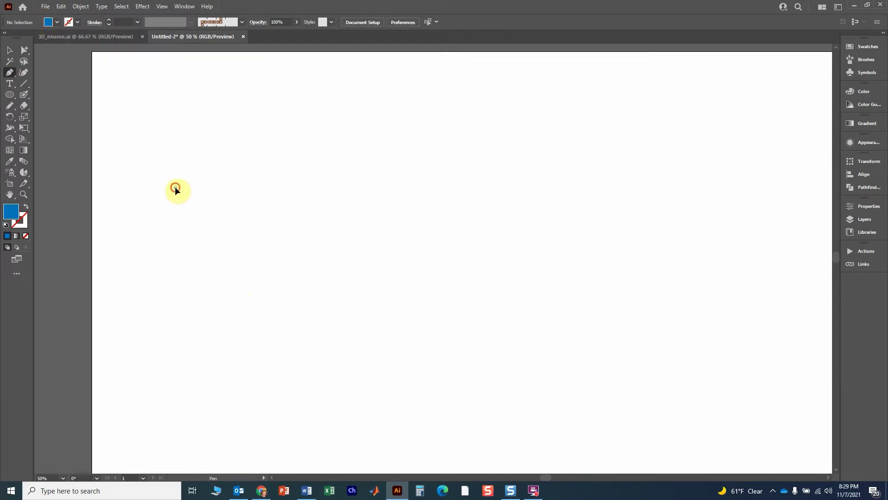
drag(175, 189, 393, 190)
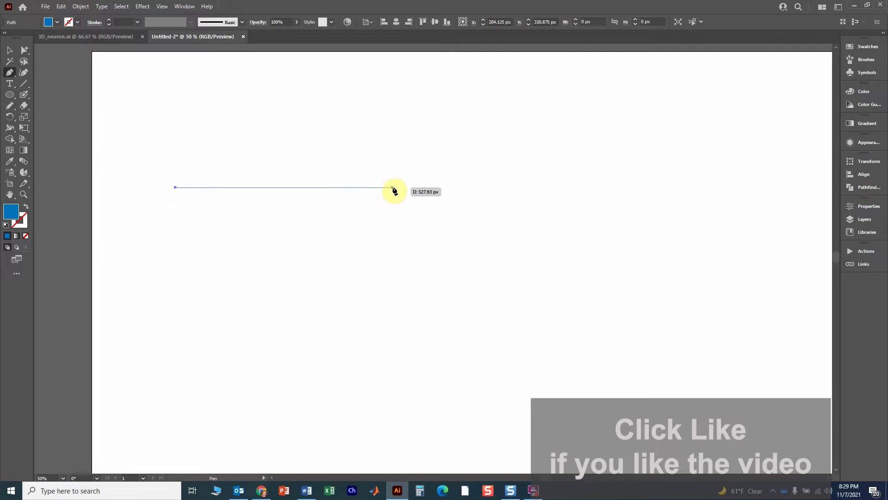
click(387, 187)
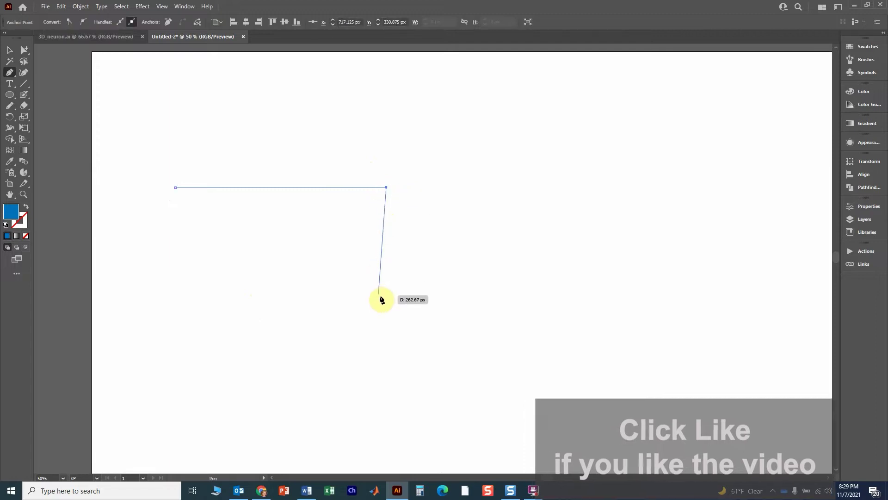
click(391, 296)
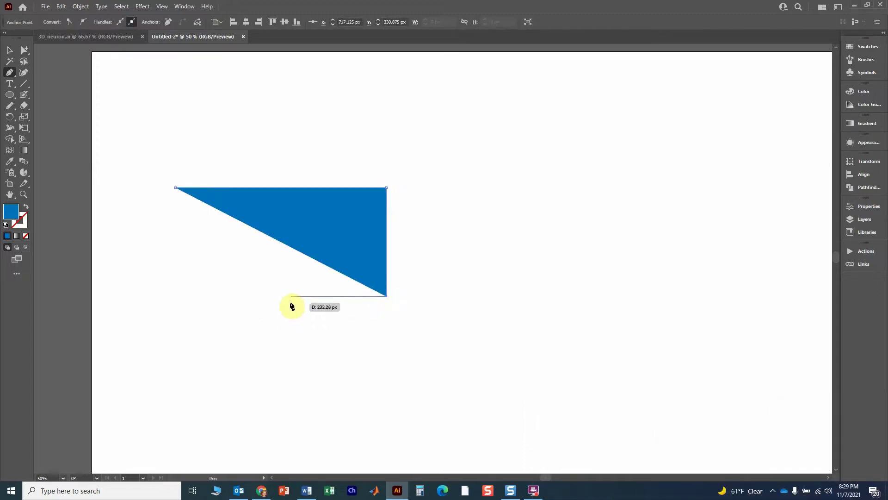
click(283, 304)
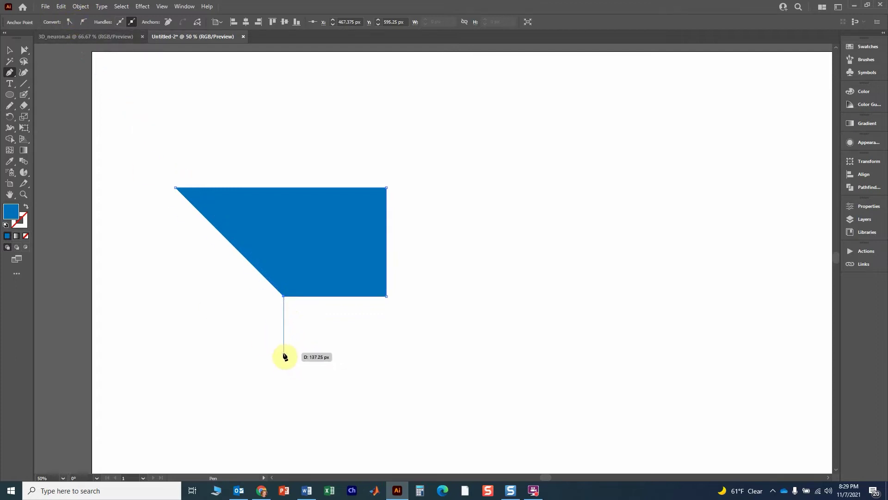
click(284, 352)
click(456, 351)
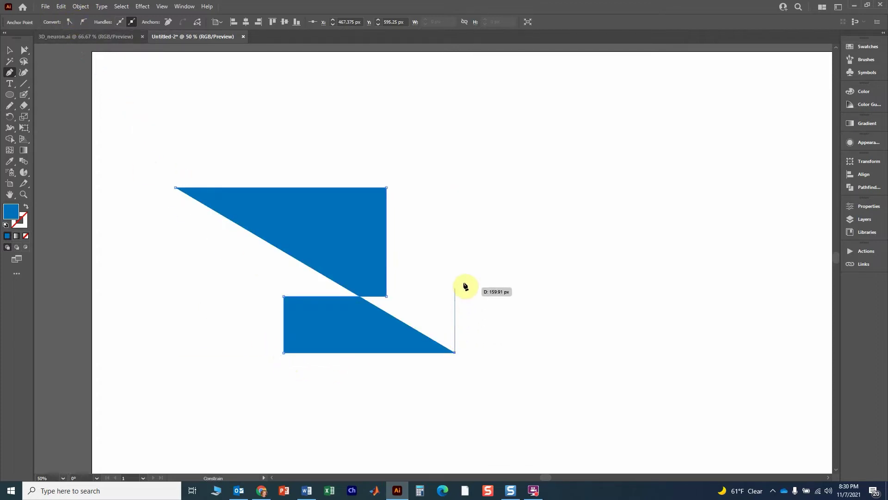
click(455, 262)
click(575, 260)
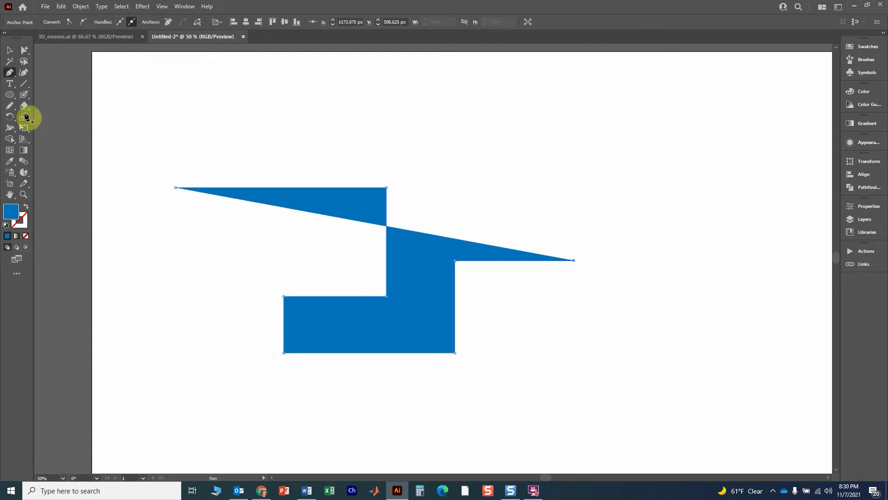
click(10, 50)
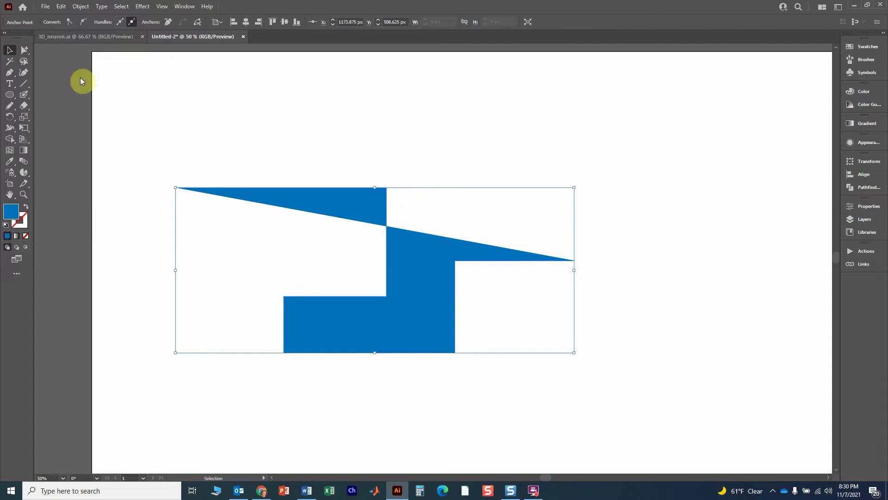
Select the zigzag and swap its blue fill into a blue stroke.
click(398, 173)
click(387, 256)
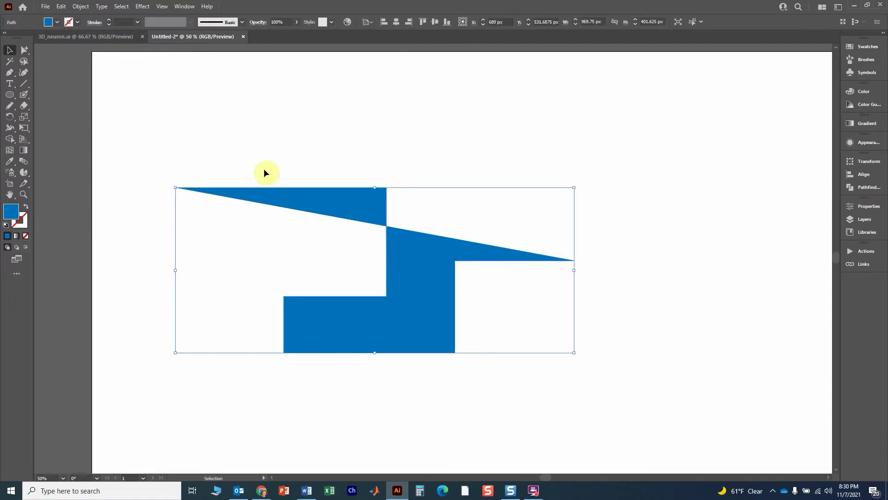
click(26, 210)
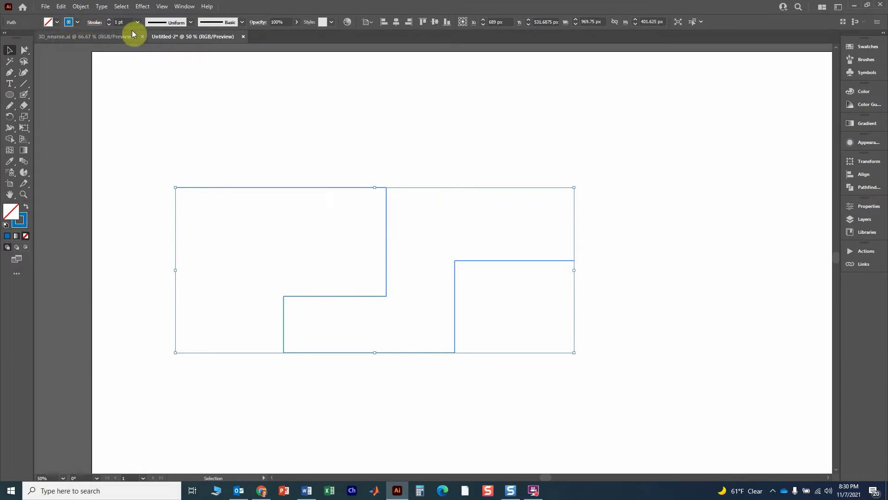
Raise the zigzag's stroke weight to 20 pt.
click(108, 22)
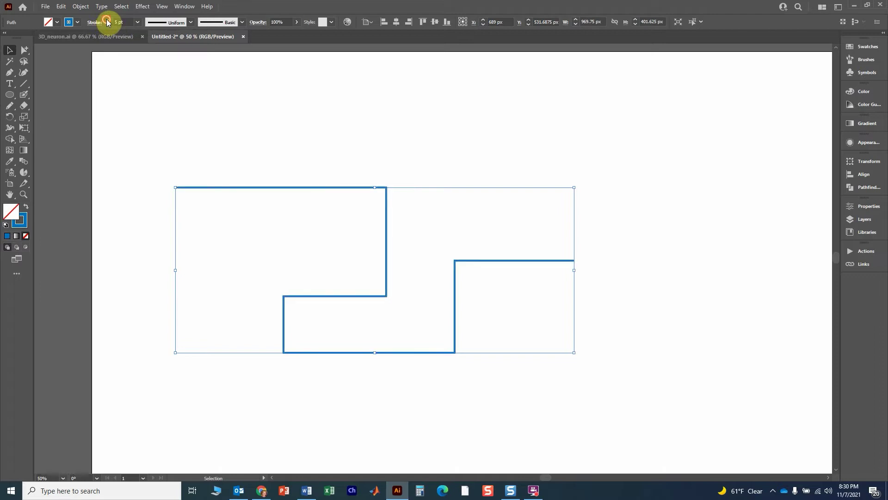
click(107, 22)
click(108, 22)
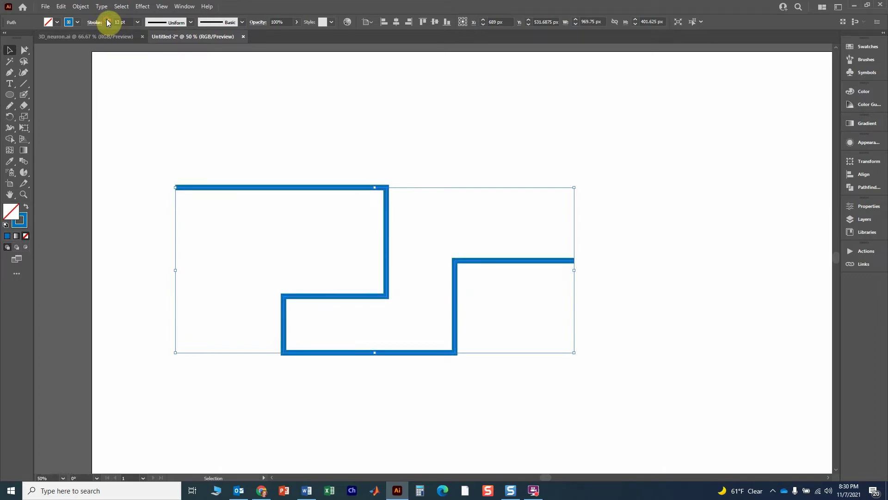
click(108, 22)
click(108, 21)
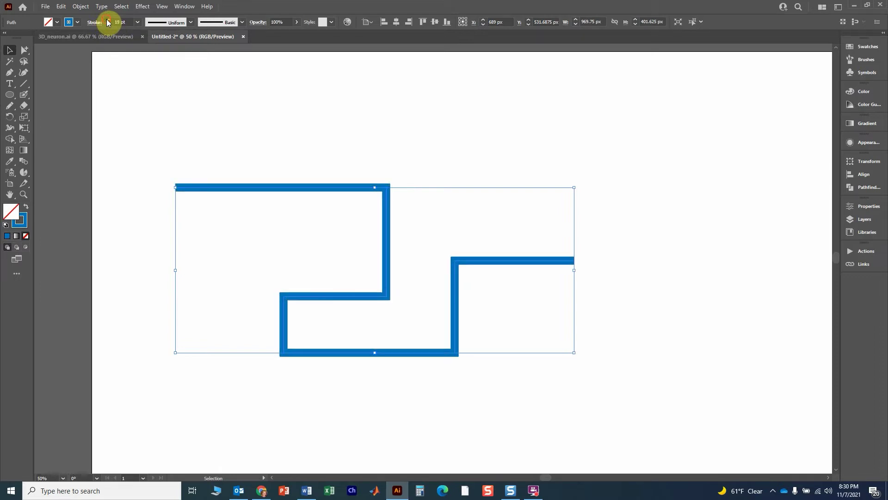
Draw straight vertical lines up from the zigzag's top and right corners.
click(10, 106)
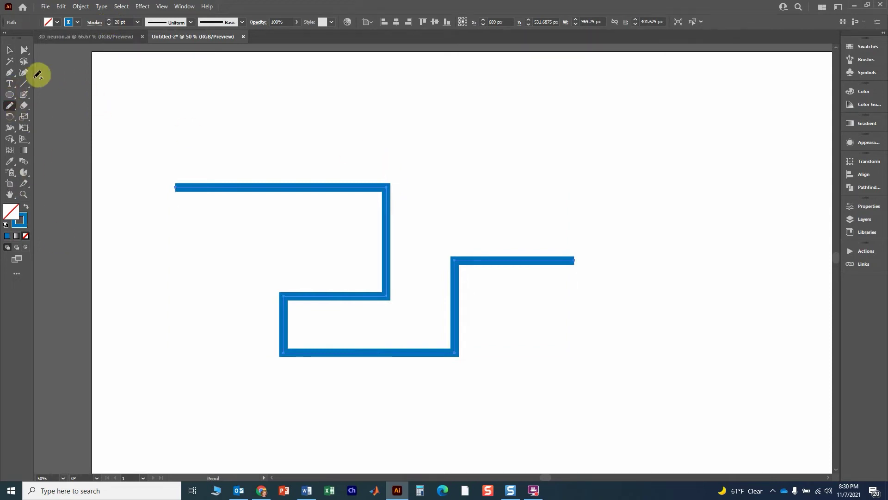
click(23, 83)
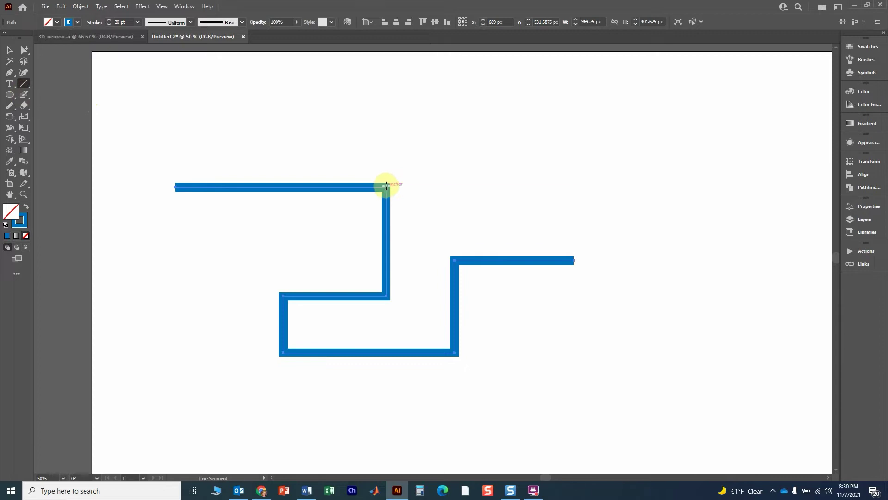
click(386, 188)
drag(386, 187, 387, 91)
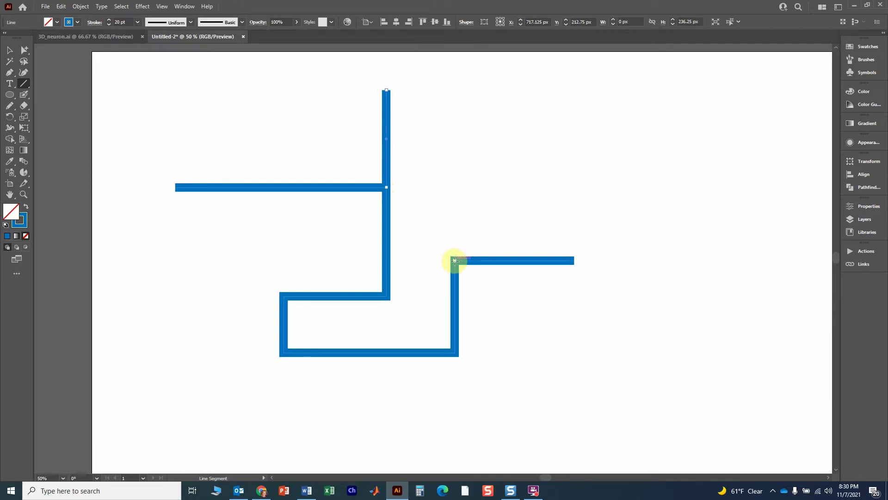
drag(454, 260, 455, 139)
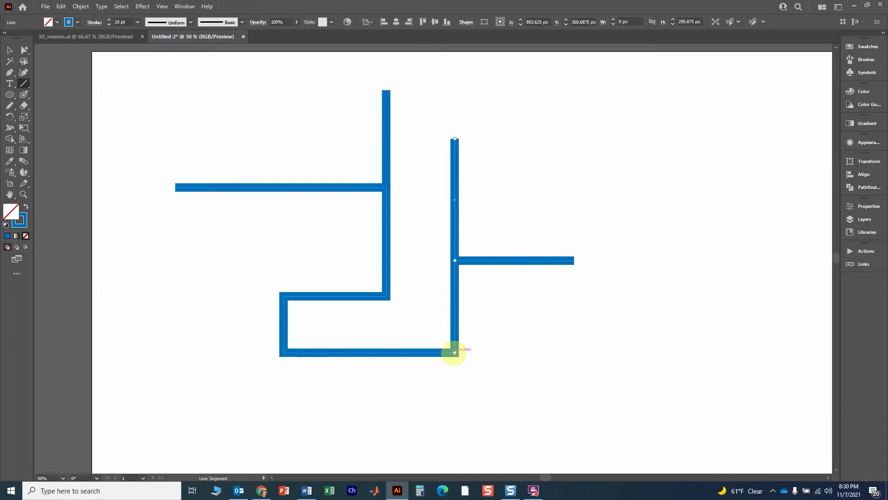
Add horizontal lines off both bottom corners and a short vertical line, then select everything.
drag(455, 352, 577, 352)
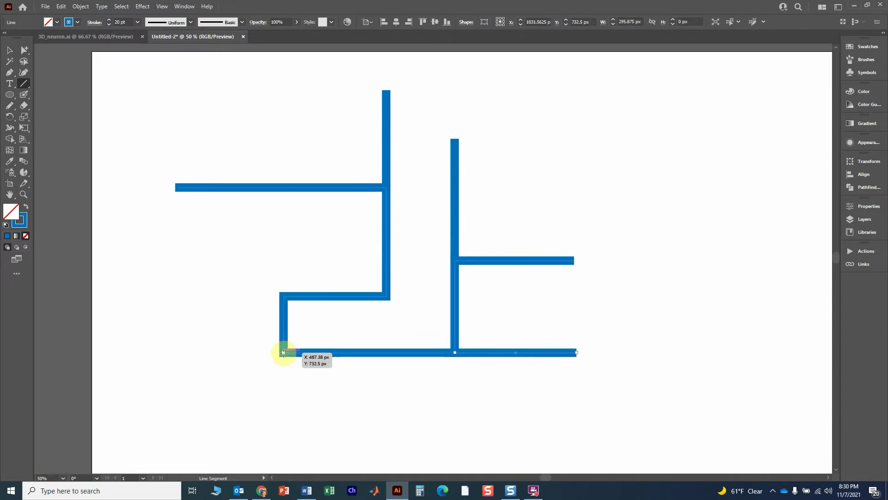
drag(284, 352, 188, 352)
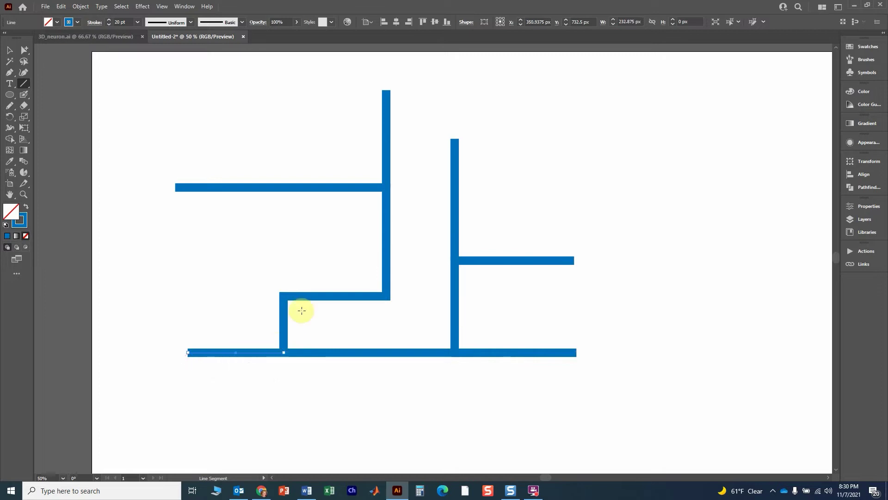
drag(283, 297, 283, 242)
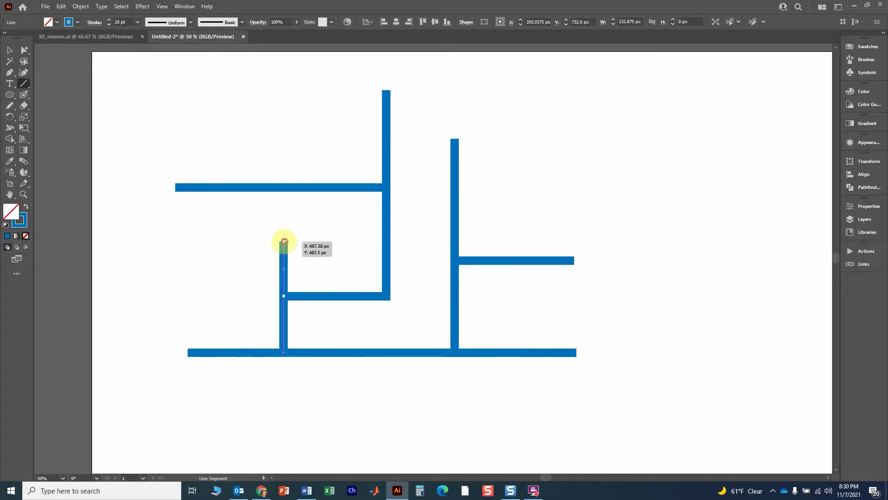
click(10, 50)
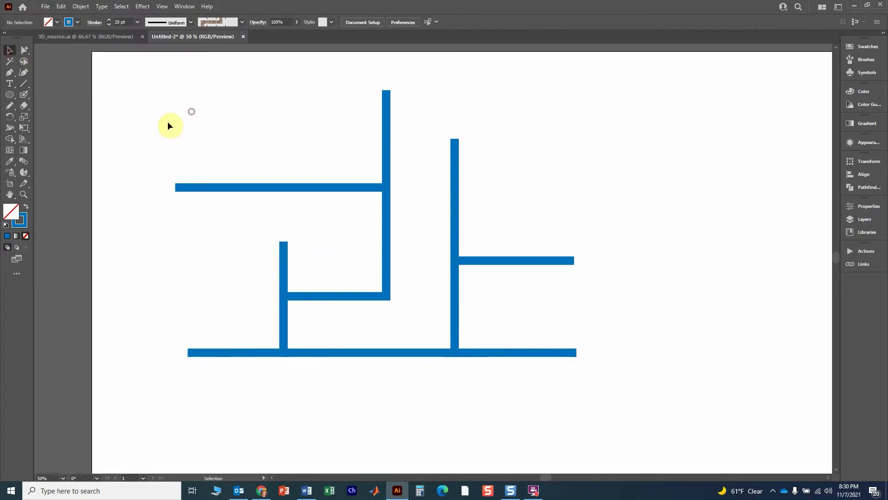
drag(168, 121, 628, 356)
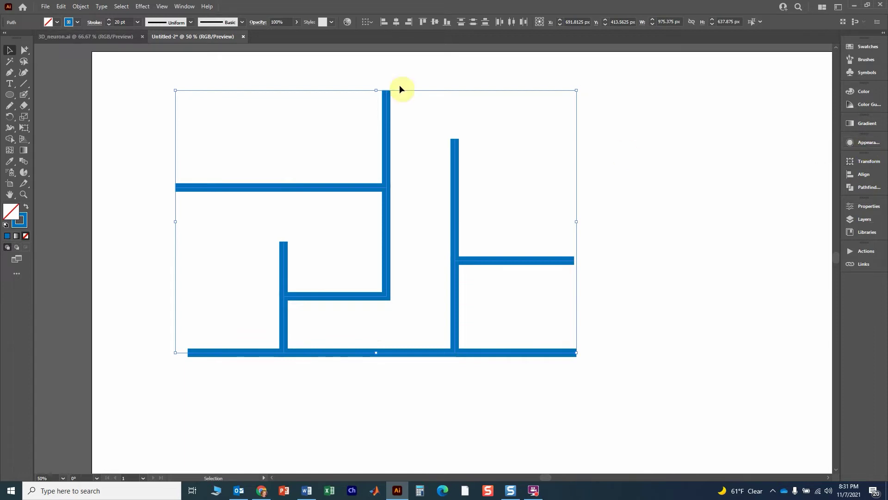
Give the selected lines a 20 pt stroke with rounded ends and joins.
click(182, 7)
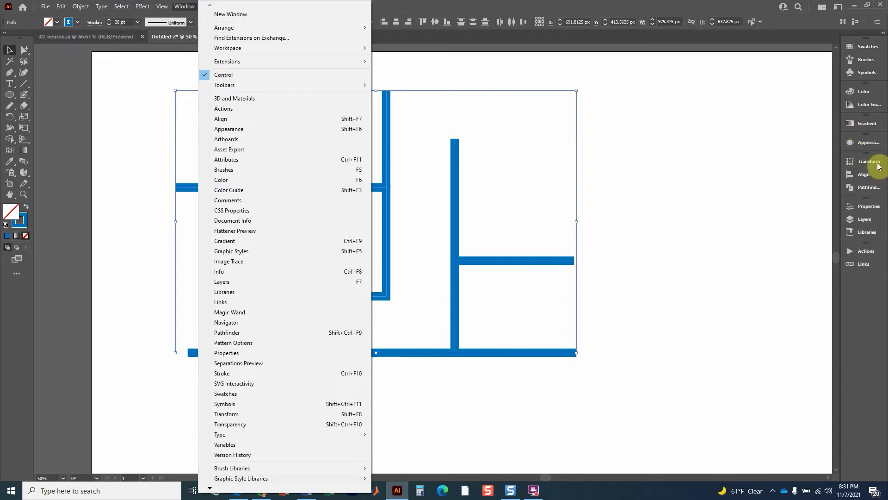
click(872, 144)
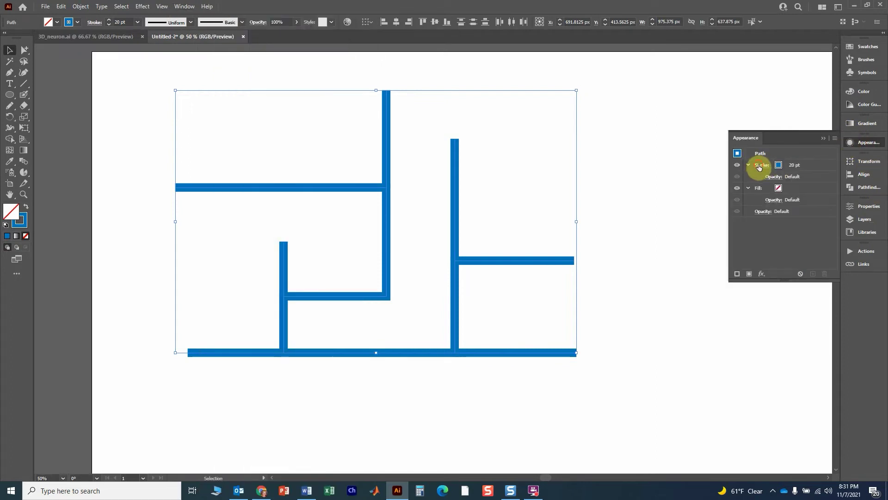
click(760, 166)
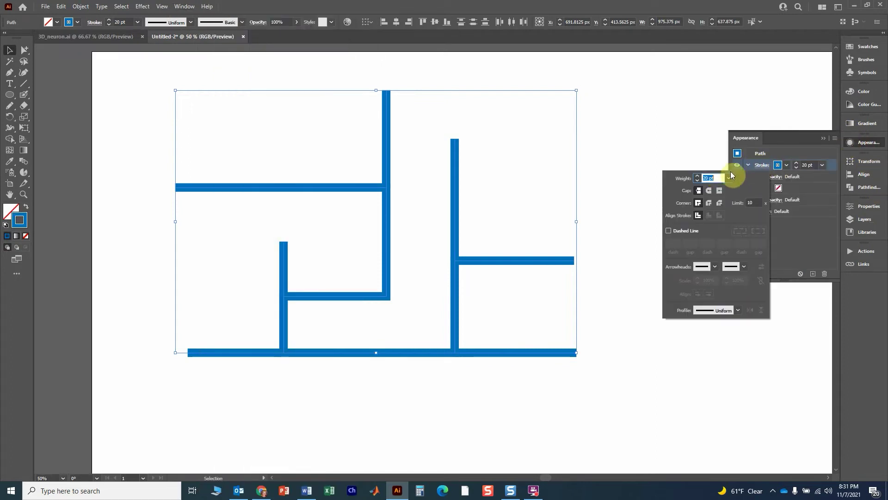
click(708, 205)
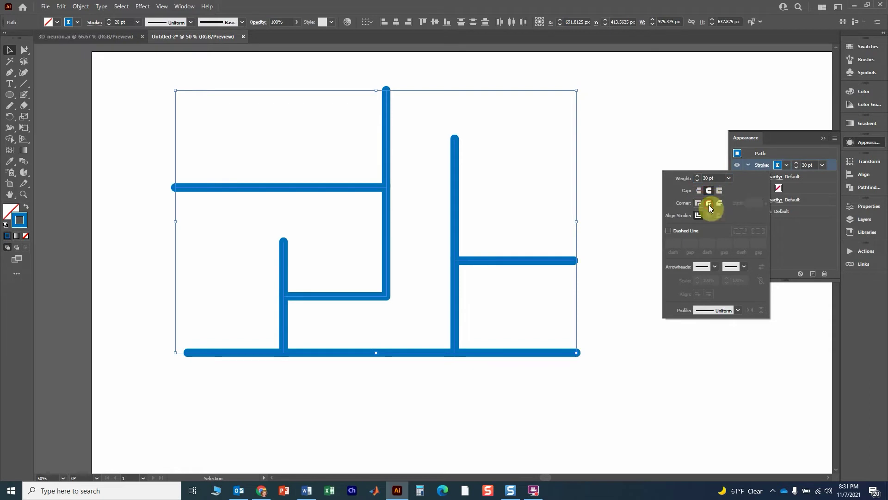
click(825, 141)
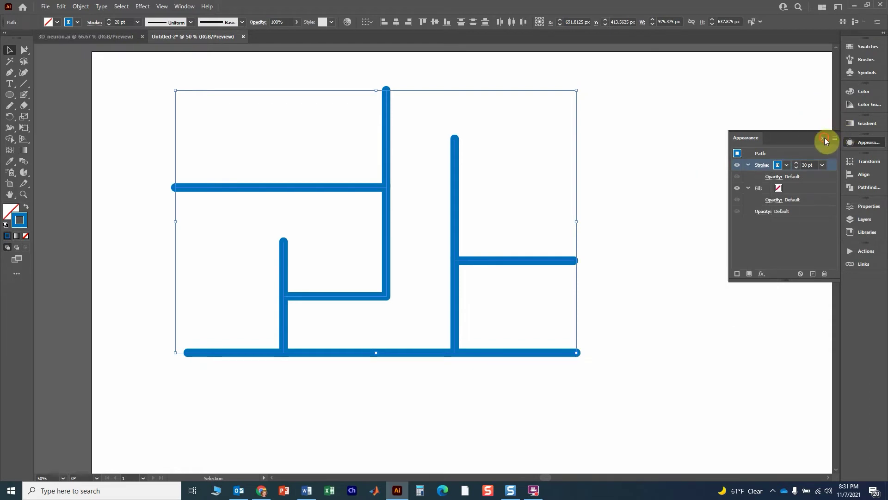
click(826, 143)
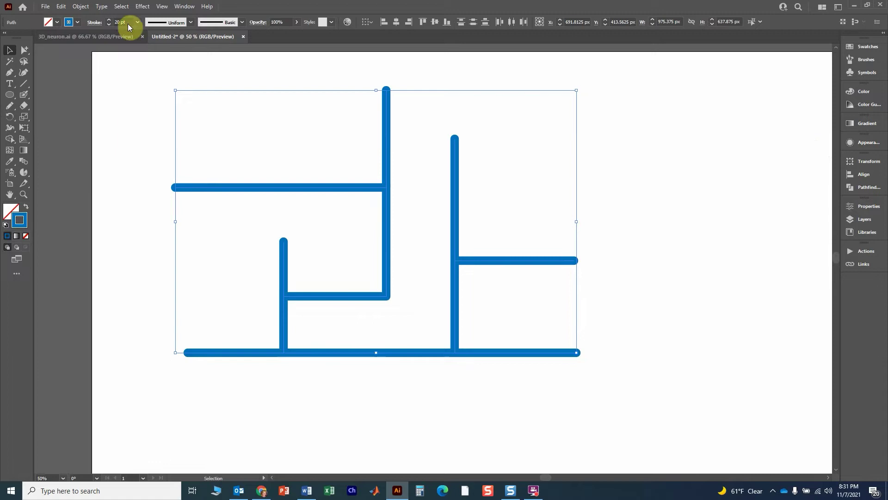
click(95, 22)
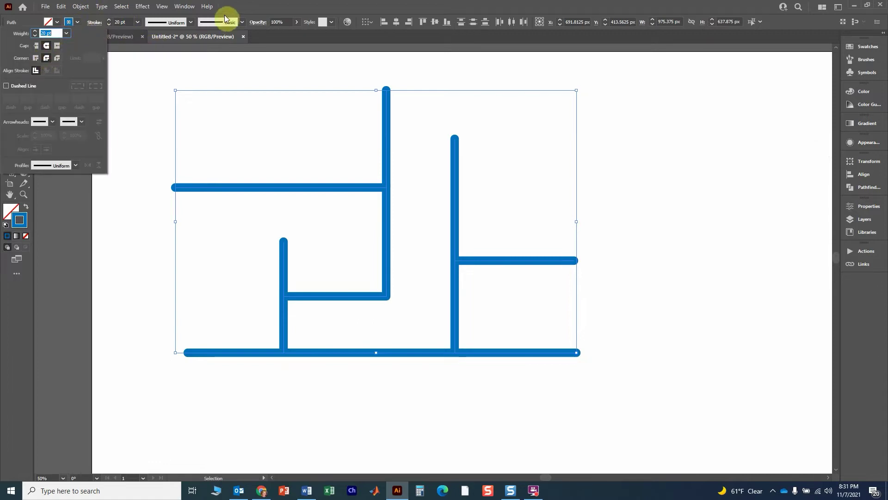
click(240, 10)
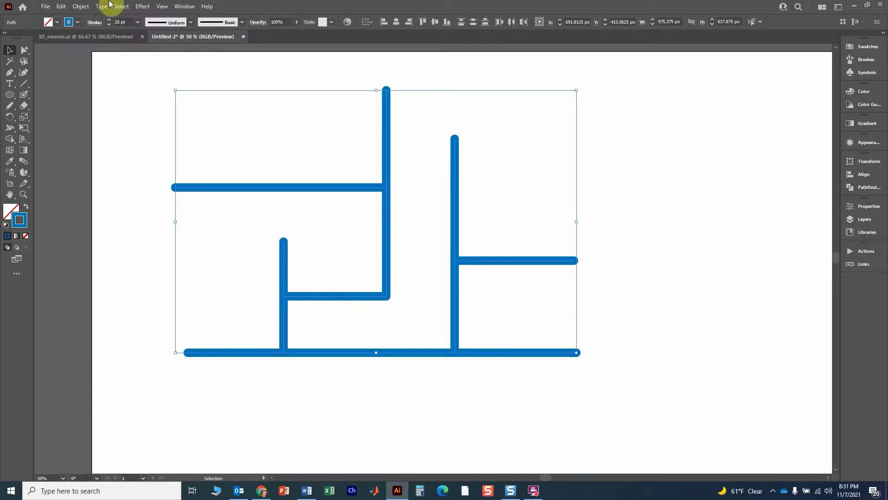
Apply the 3D and Materials Inflate effect to the blue lines and reselect them.
click(141, 7)
mouse_move(167, 59)
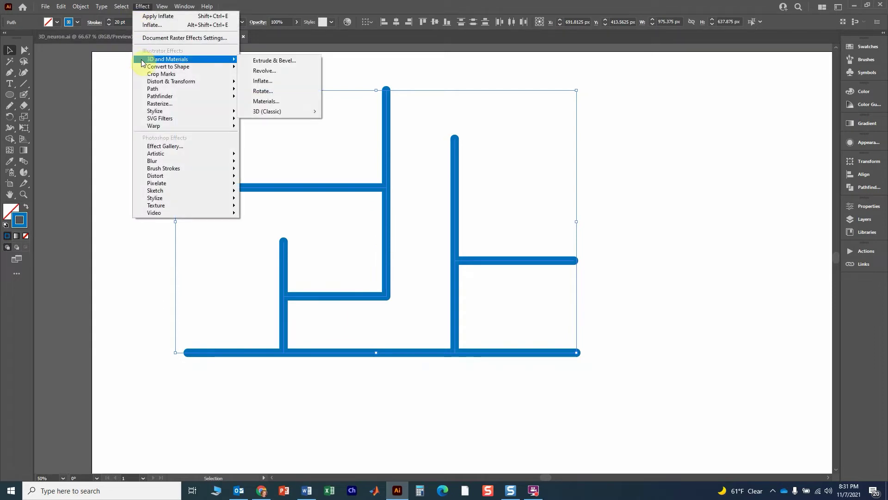
click(263, 81)
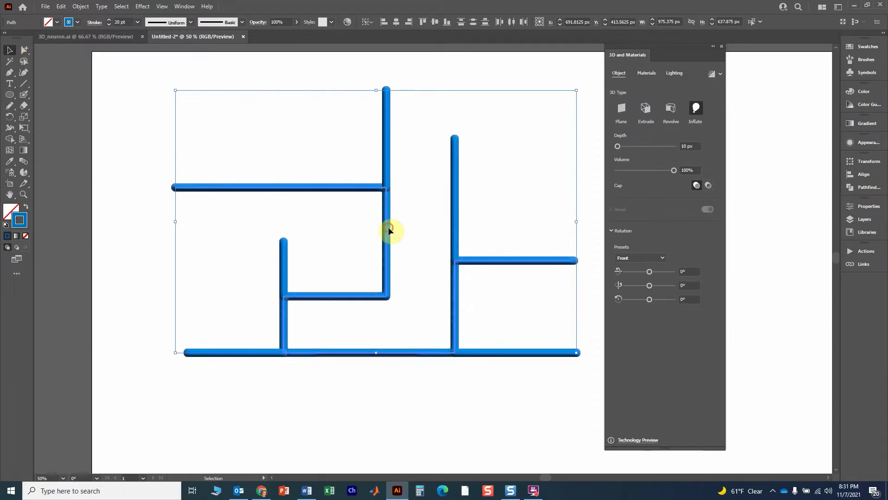
click(371, 430)
click(386, 270)
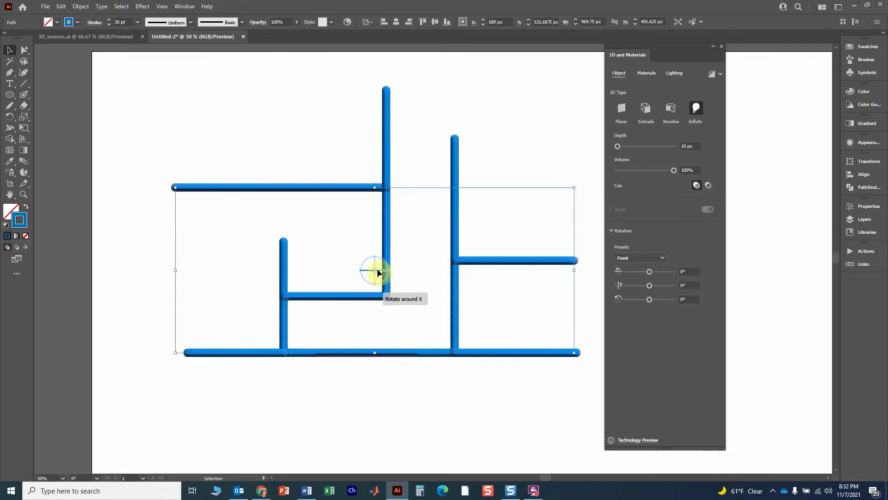
Rotate the 3D object into perspective and slant the right and top vertical tubes.
drag(375, 272, 358, 251)
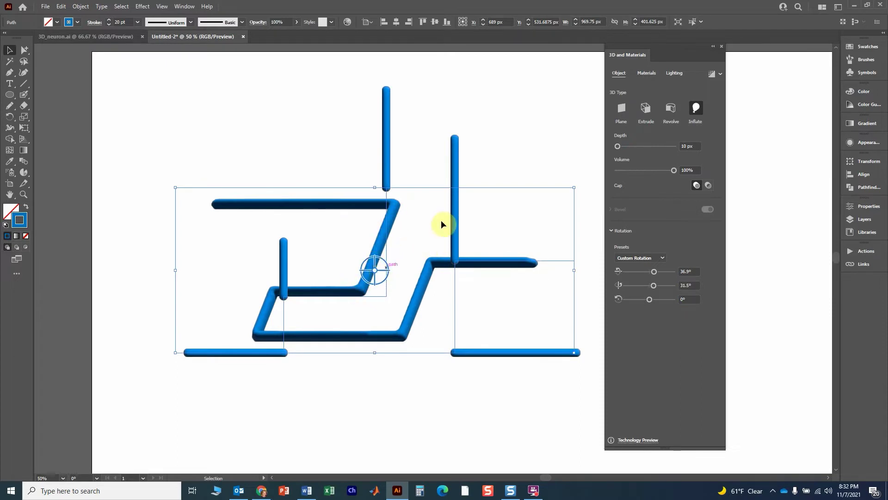
click(459, 207)
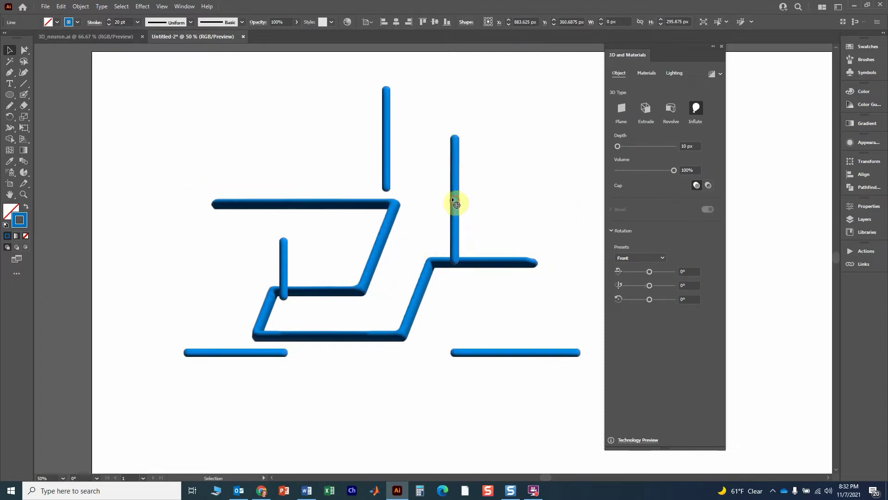
drag(452, 197, 445, 183)
click(386, 146)
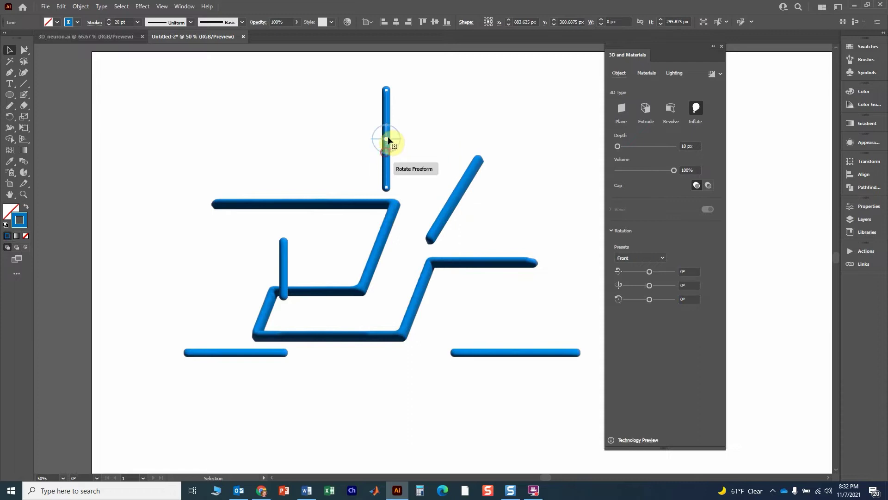
drag(386, 143, 368, 125)
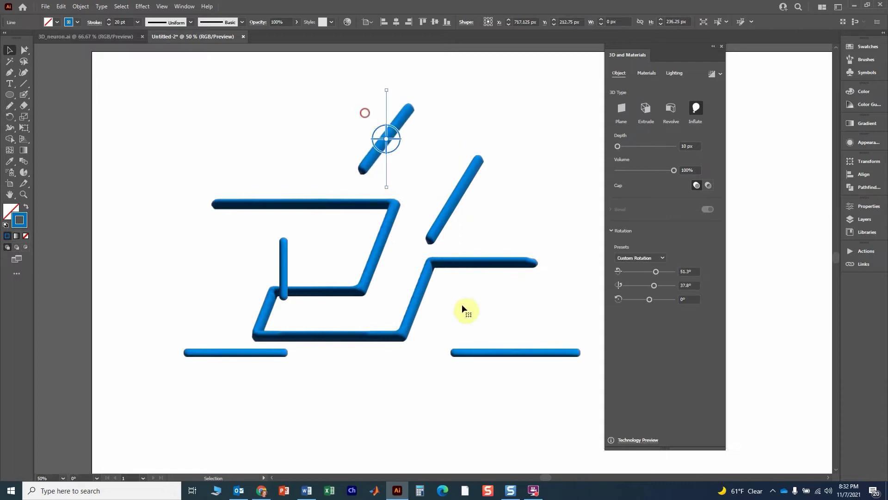
Foreshorten the bottom-right horizontal tube into a short stub, then deselect it.
click(510, 357)
drag(515, 354, 484, 314)
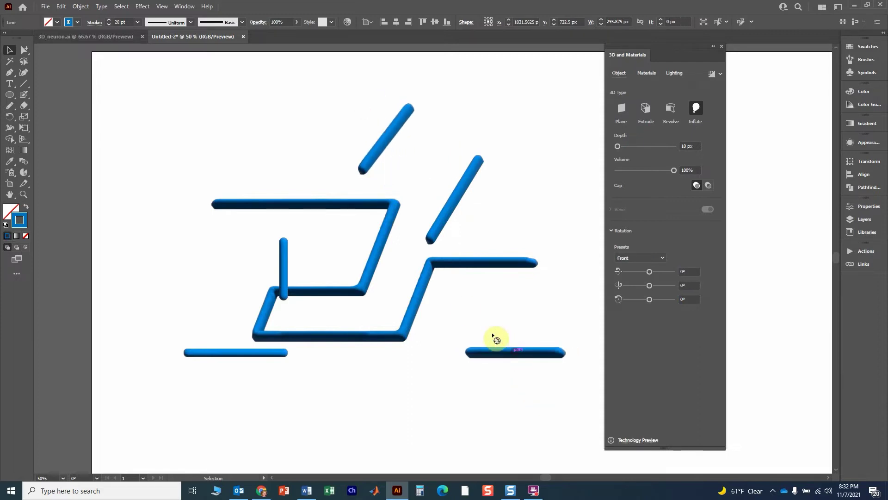
click(515, 354)
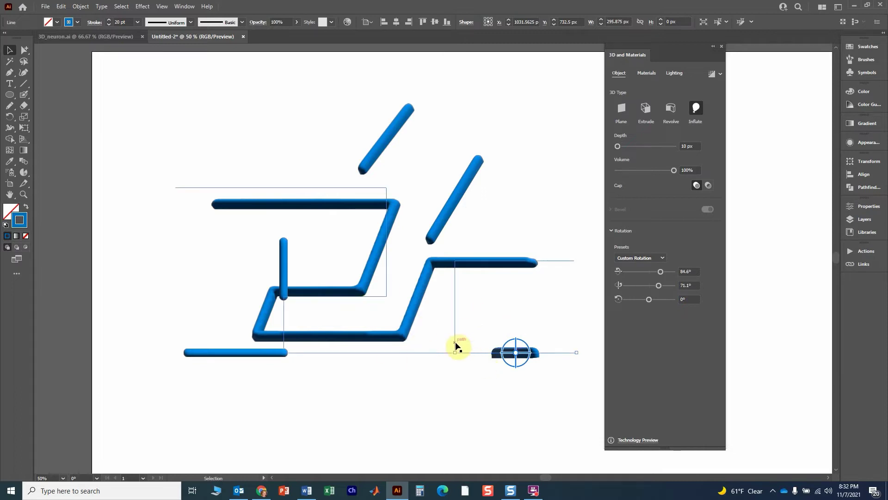
click(419, 397)
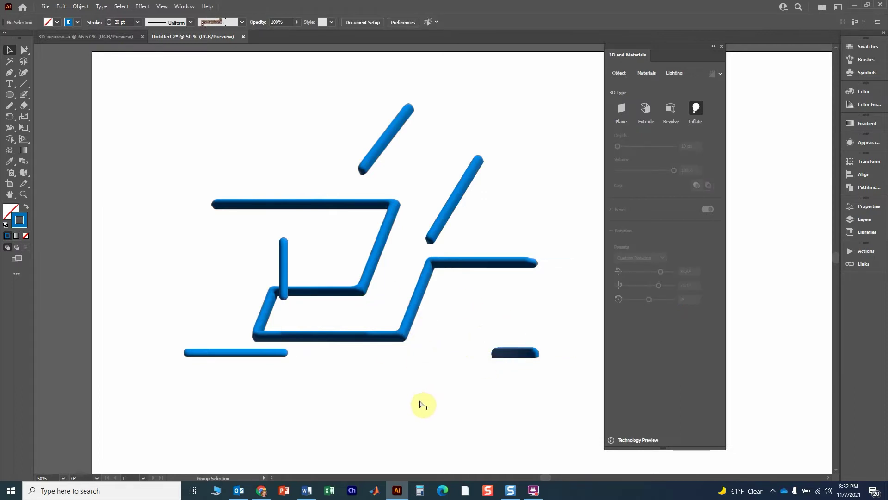
Undo the 3D rotations and Inflate effect, then select all the flat lines.
key(ctrl+z)
key(ctrl+z)
key(ctrl+z)
key(ctrl+z)
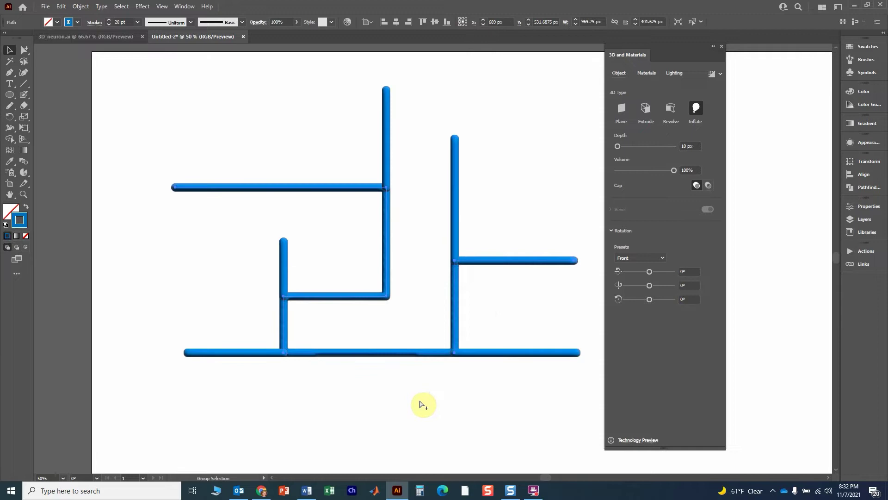
key(ctrl+a)
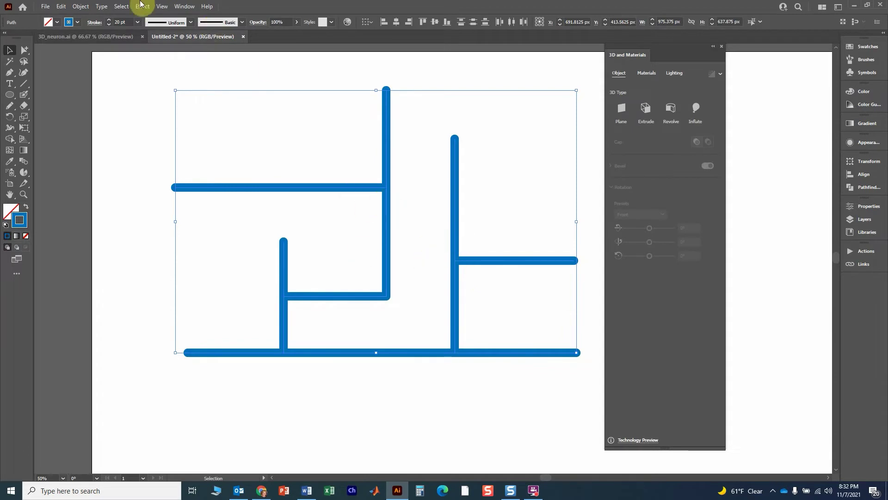
Expand the selected strokes into filled shapes, keeping Fill and Stroke checked.
click(81, 6)
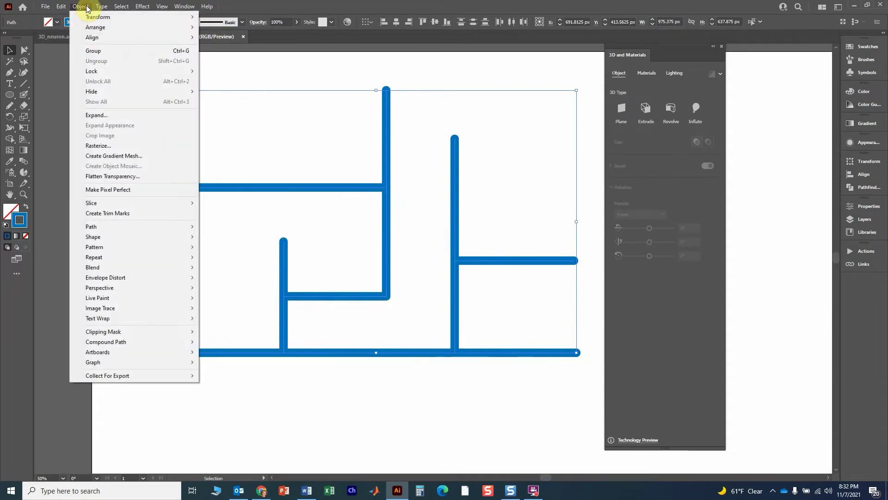
click(96, 115)
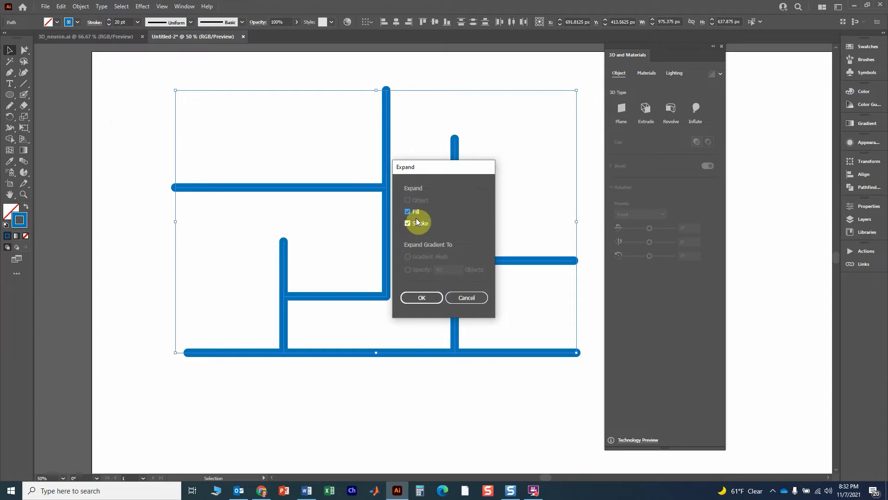
click(421, 298)
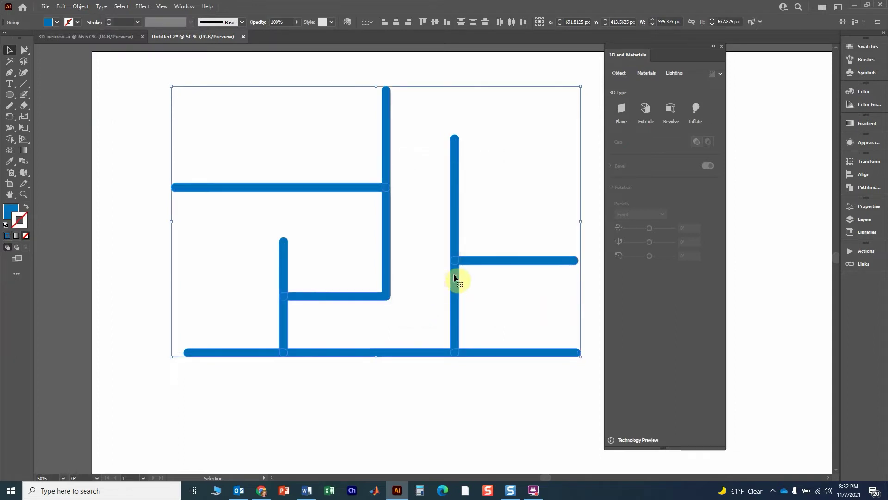
scroll(451, 285, up, 3)
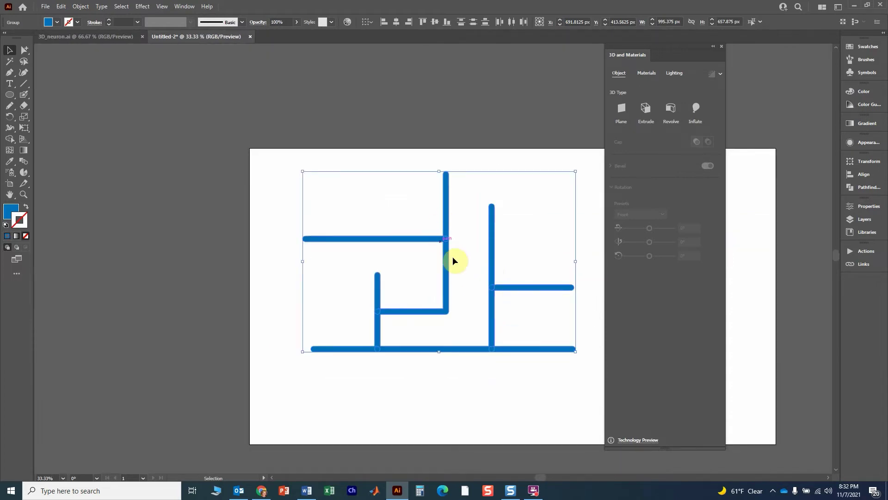
Merge the overlapping vertical segments at a junction with the Shape Builder tool.
key(ctrl+1)
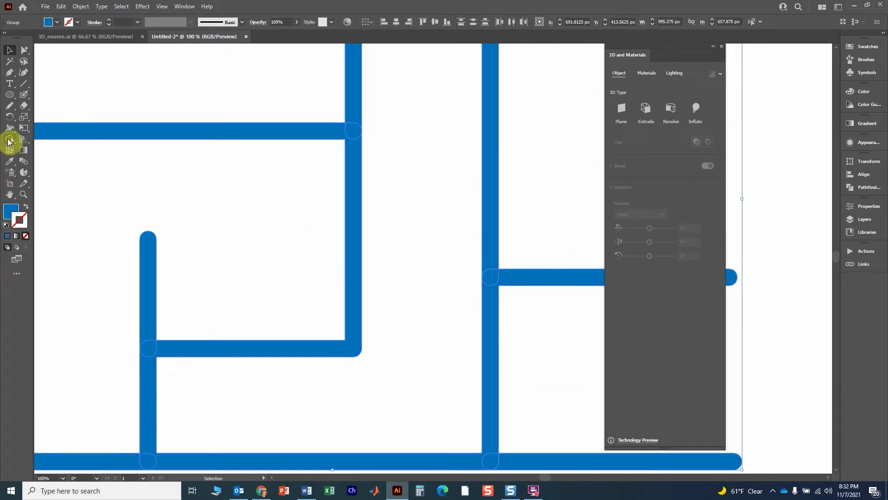
click(11, 141)
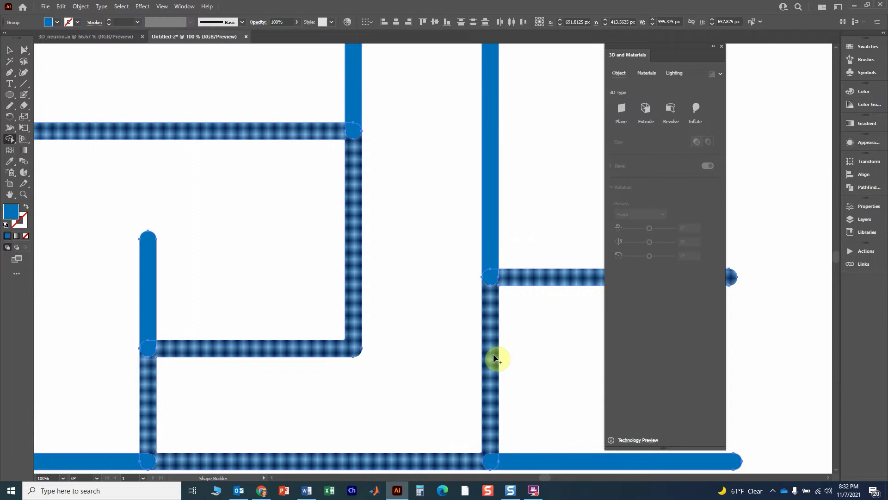
drag(494, 286, 492, 320)
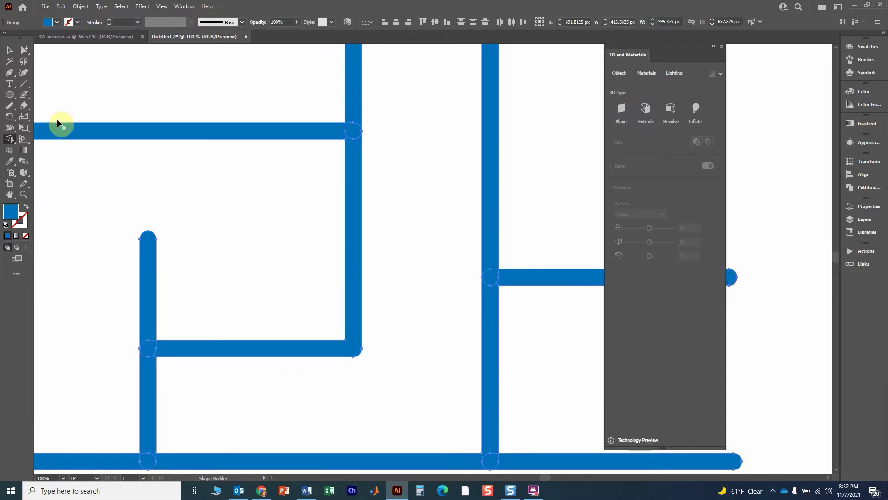
key(ctrl+minus)
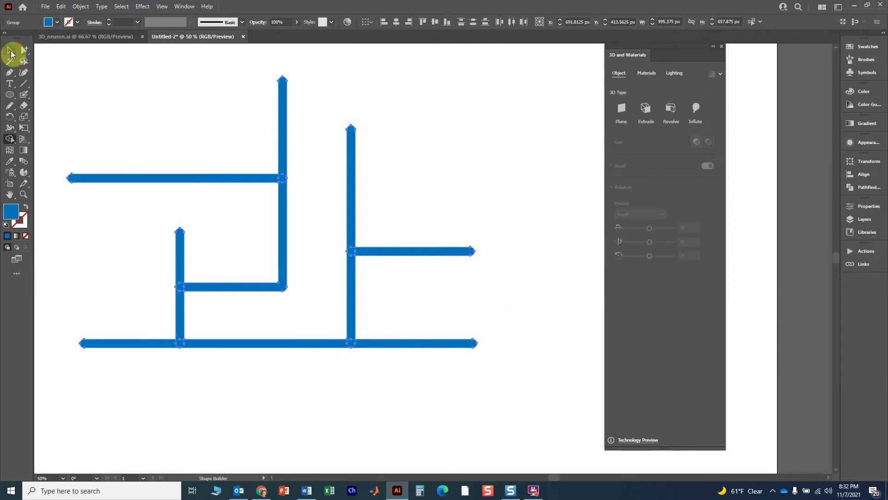
click(12, 52)
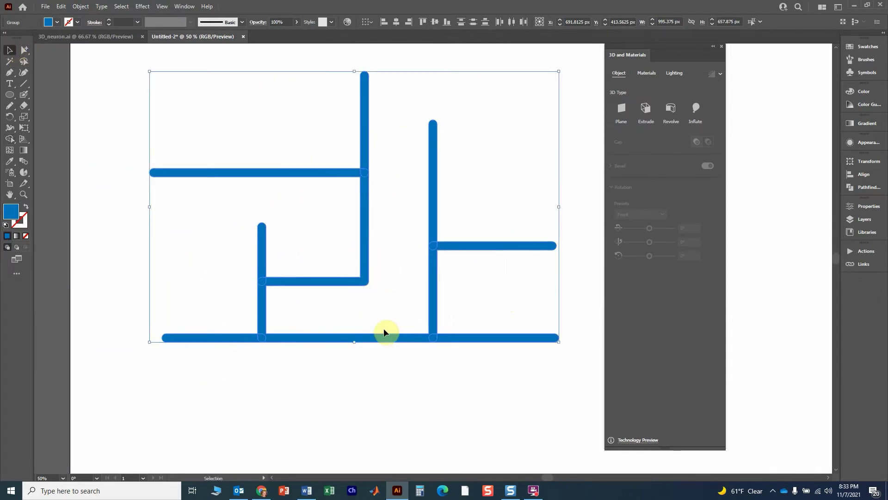
Merge the blue maze shapes into one path with Pathfinder, then inspect a junction.
click(869, 189)
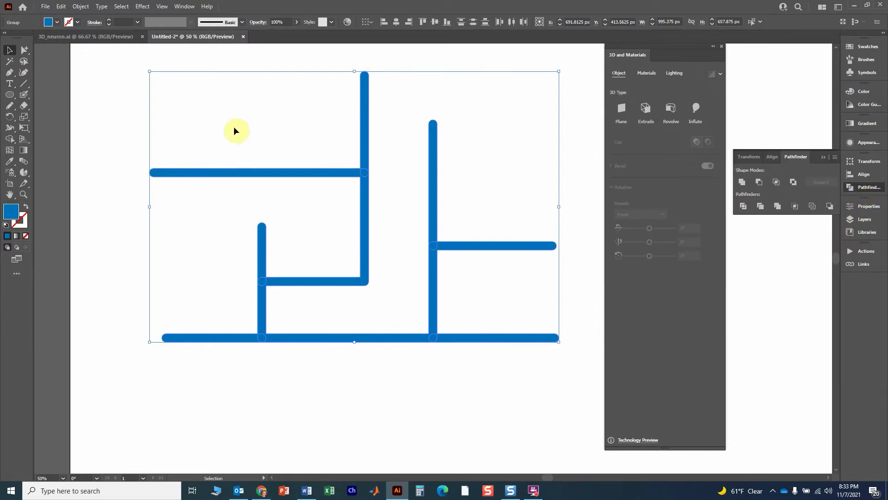
click(185, 6)
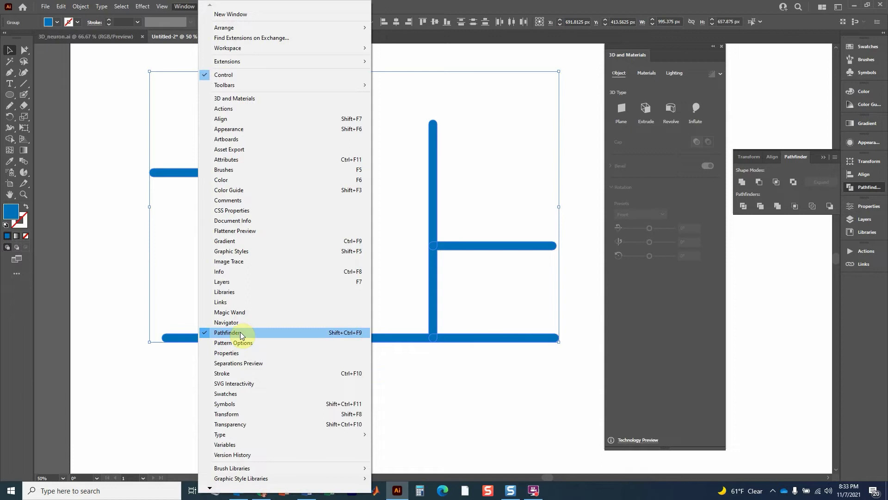
click(796, 175)
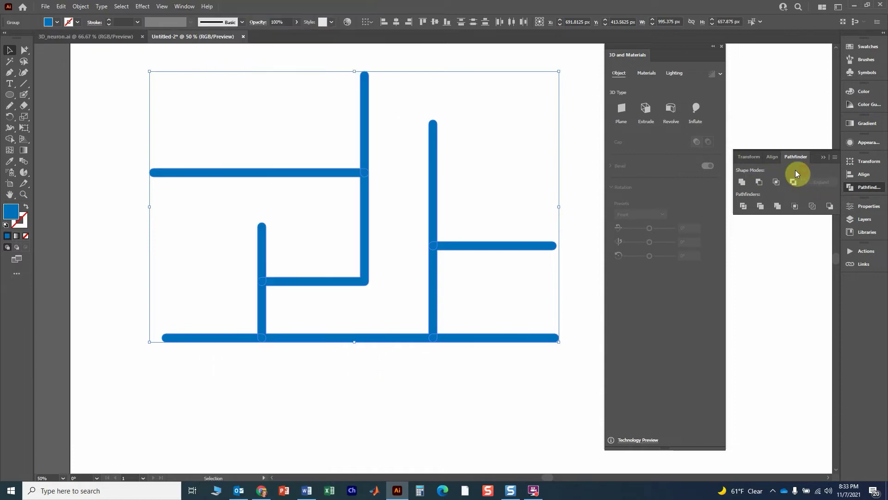
click(778, 204)
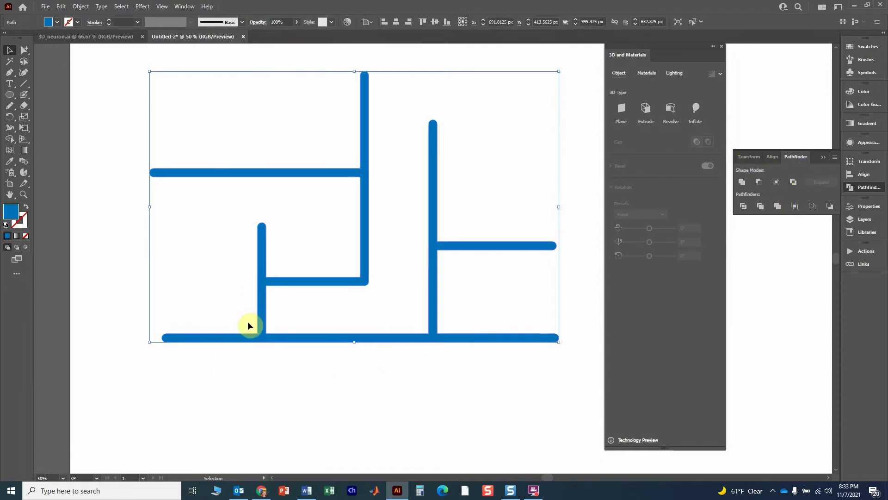
scroll(350, 184, up, 5)
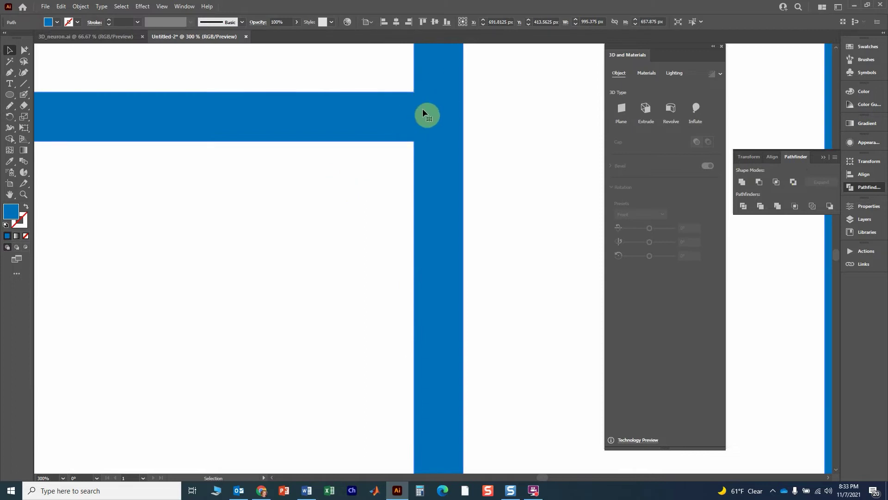
click(418, 134)
click(439, 127)
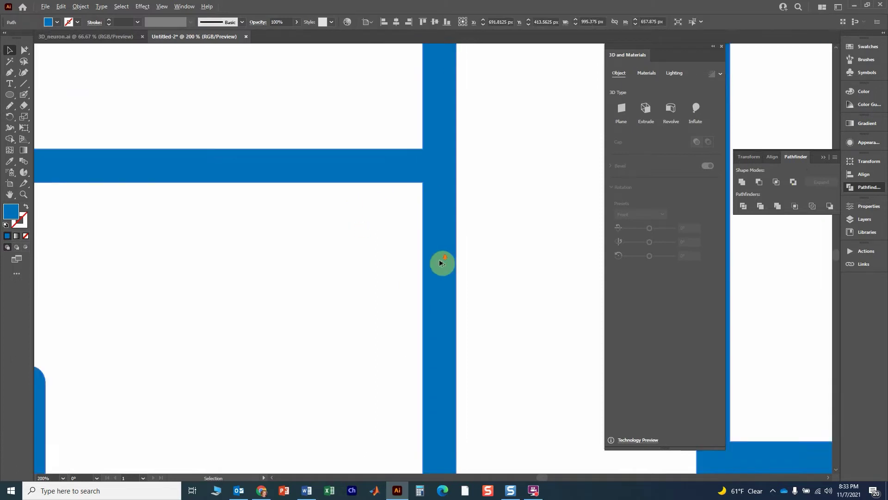
scroll(440, 260, down, 5)
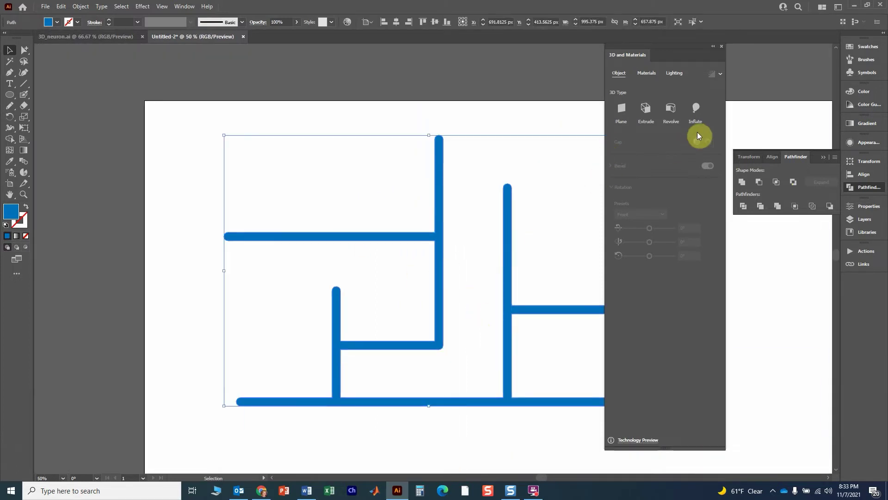
Give the merged path an inflated 3D look and rotate it into a tilted perspective.
click(696, 108)
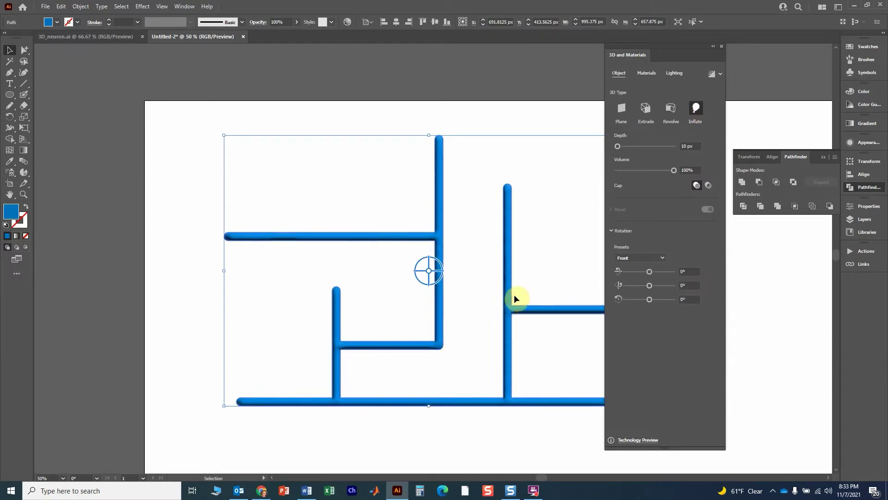
mouse_move(429, 271)
mouse_down()
mouse_move(481, 260)
mouse_move(367, 284)
mouse_up()
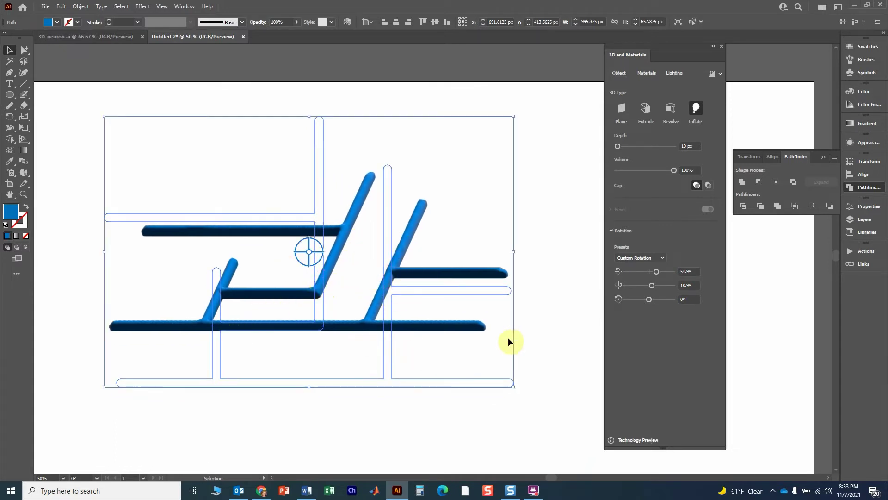
key(ctrl+minus)
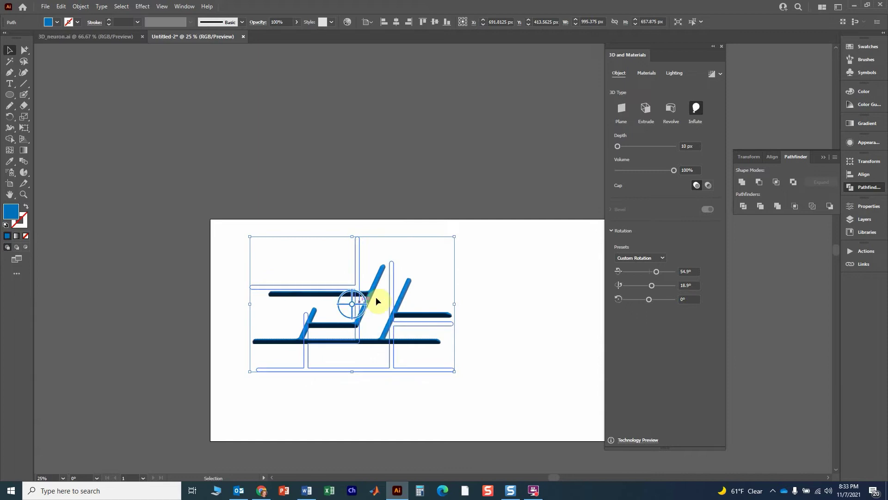
key(ctrl+plus)
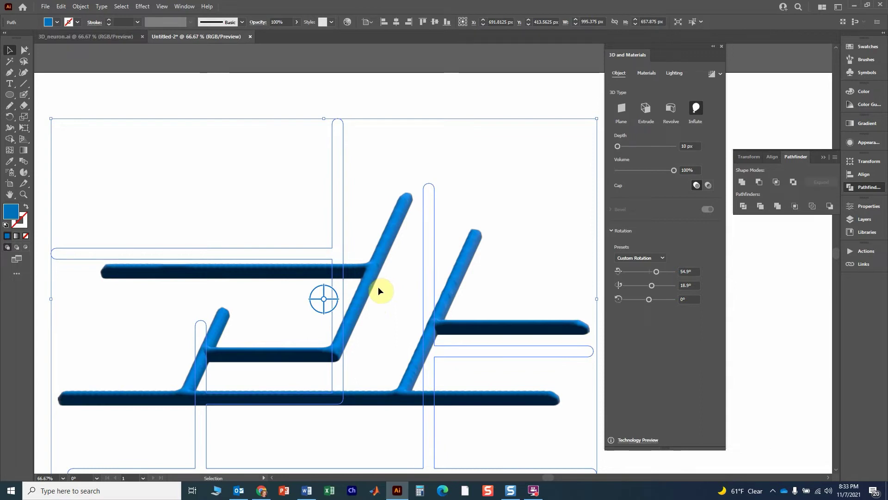
key(ctrl+minus)
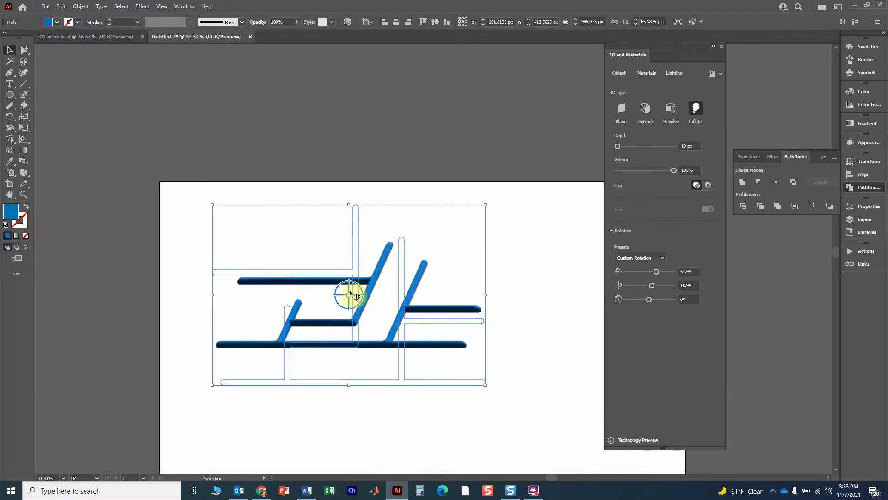
mouse_move(347, 294)
mouse_down()
mouse_move(315, 329)
mouse_move(346, 289)
mouse_up()
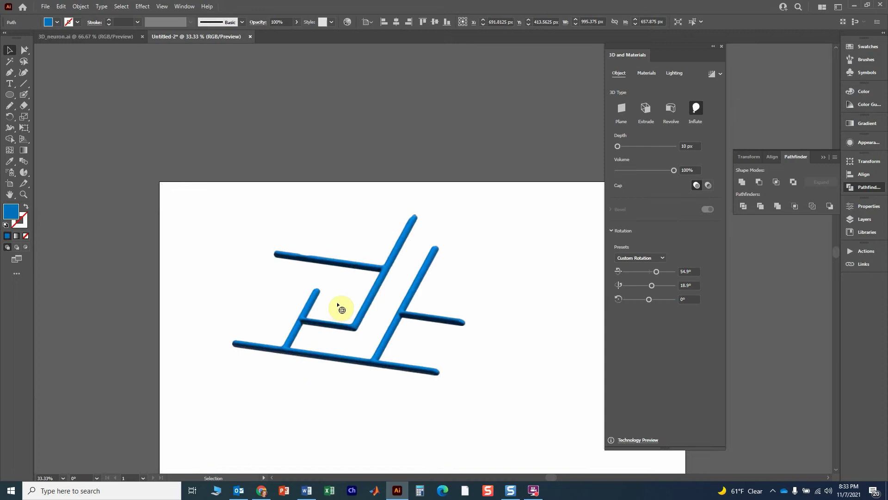
Move the blue tubes toward the lower left, refine their tilt, and pan to empty space.
click(315, 437)
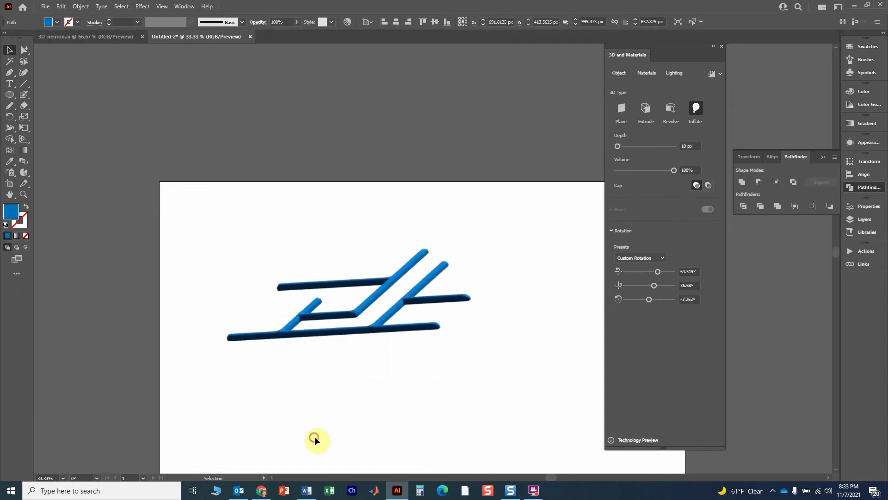
drag(392, 301, 363, 361)
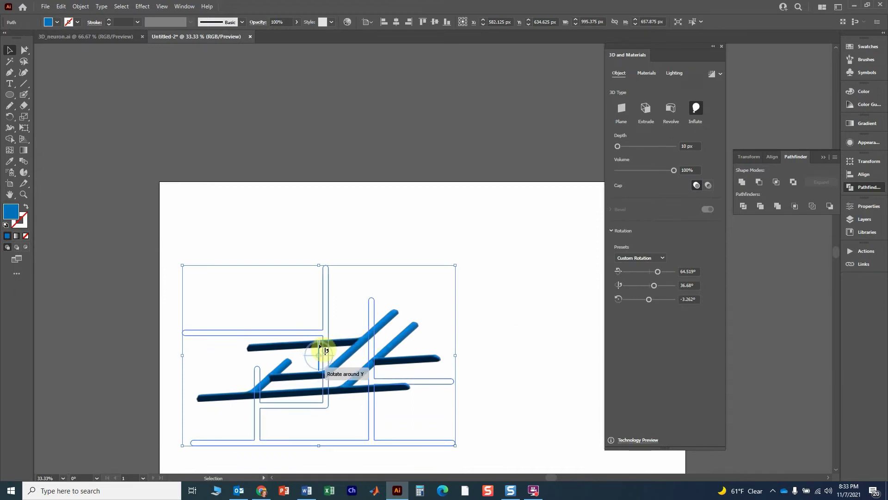
mouse_move(327, 344)
mouse_down()
mouse_move(304, 413)
mouse_move(350, 357)
mouse_up()
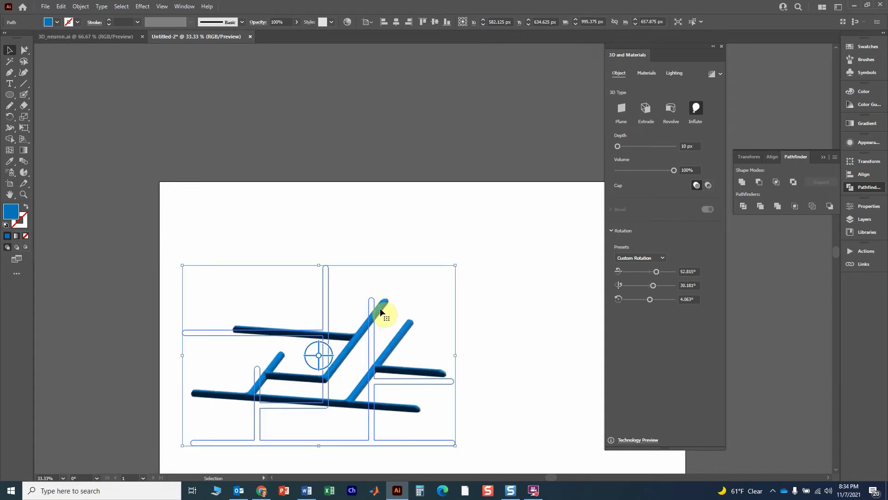
drag(381, 311, 344, 386)
click(459, 336)
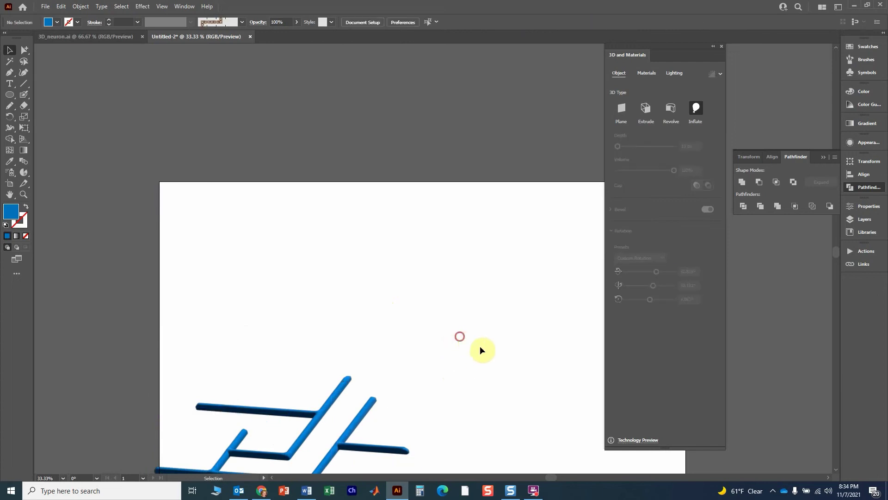
key(space)
drag(482, 350, 413, 367)
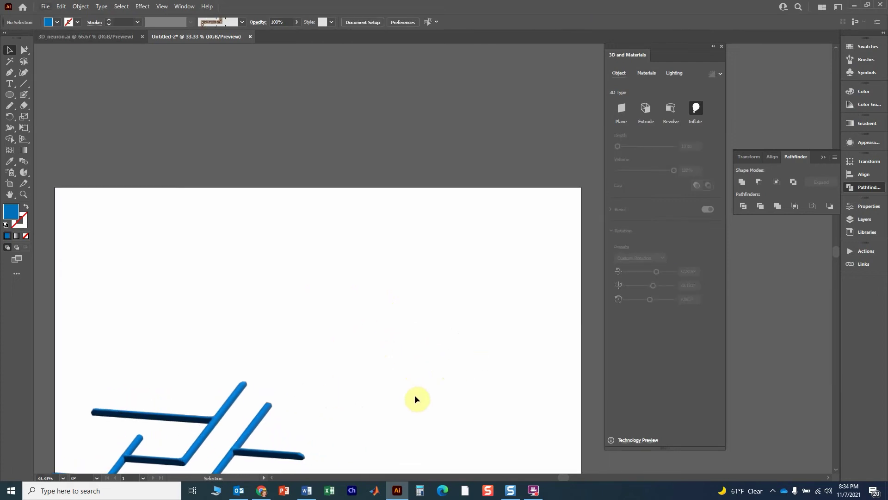
scroll(361, 377, up, 1)
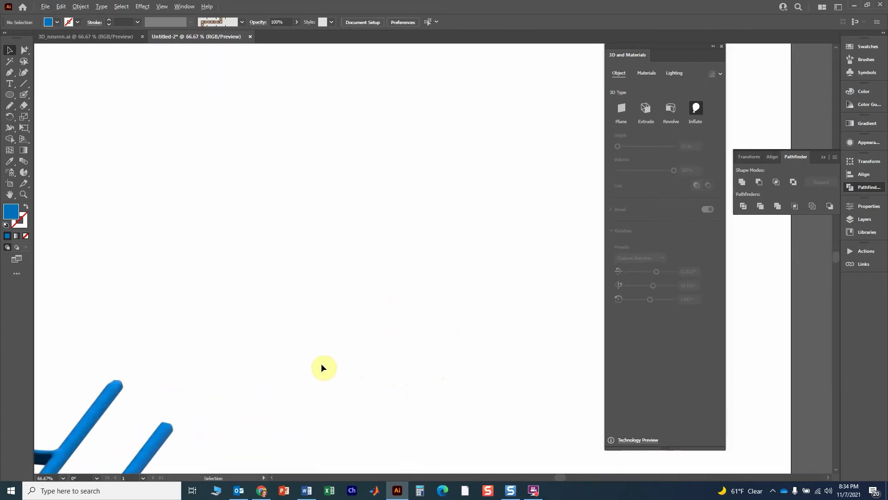
scroll(322, 363, down, 1)
Draw a long green S-shaped curve across the artboard with the Pencil.
click(10, 106)
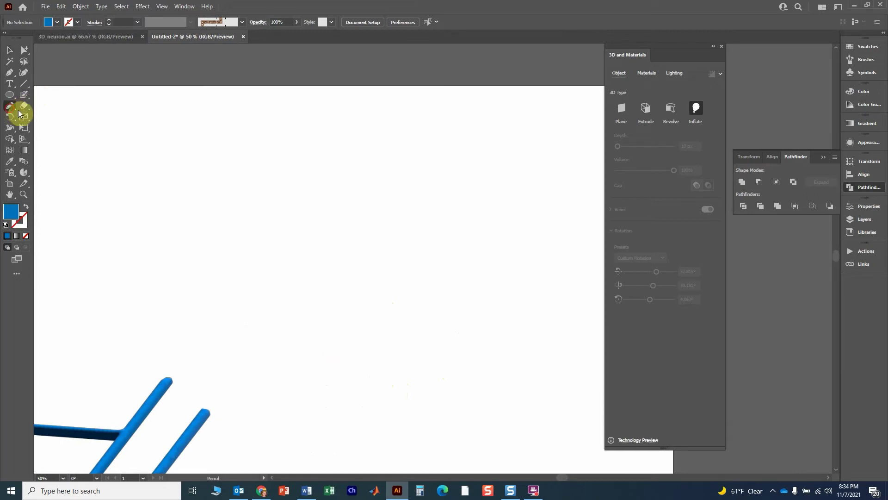
click(57, 24)
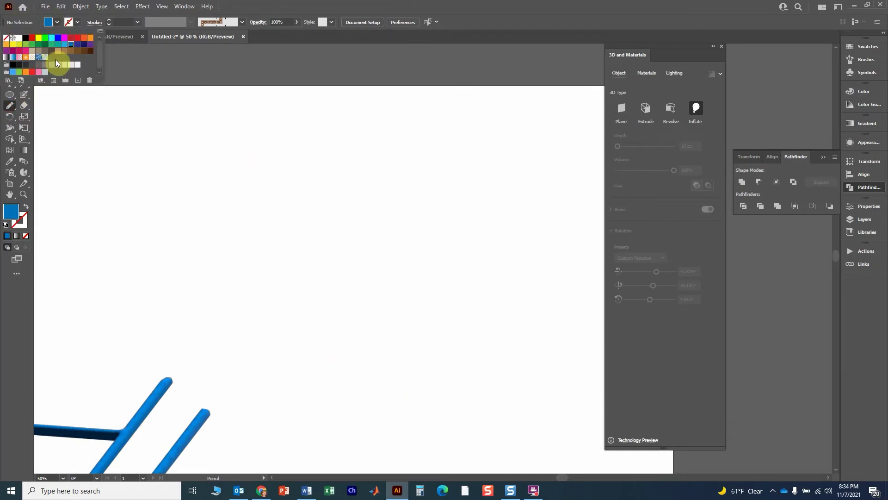
click(33, 46)
mouse_move(222, 181)
mouse_down()
mouse_move(371, 291)
mouse_move(441, 288)
mouse_up()
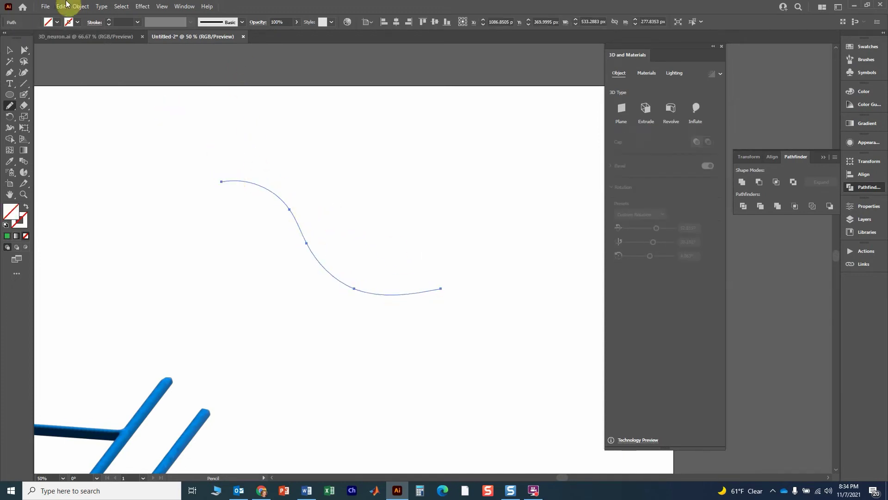
Give the curve a green 13 pt stroke and deselect it.
click(78, 22)
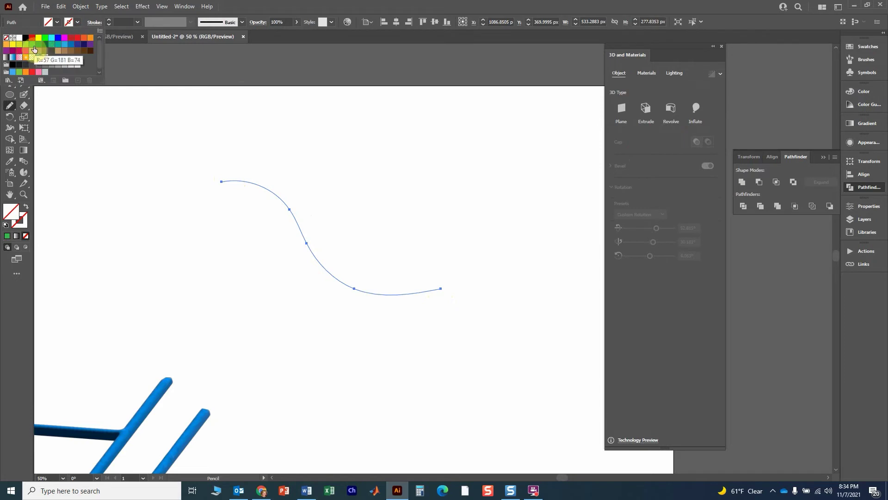
click(33, 46)
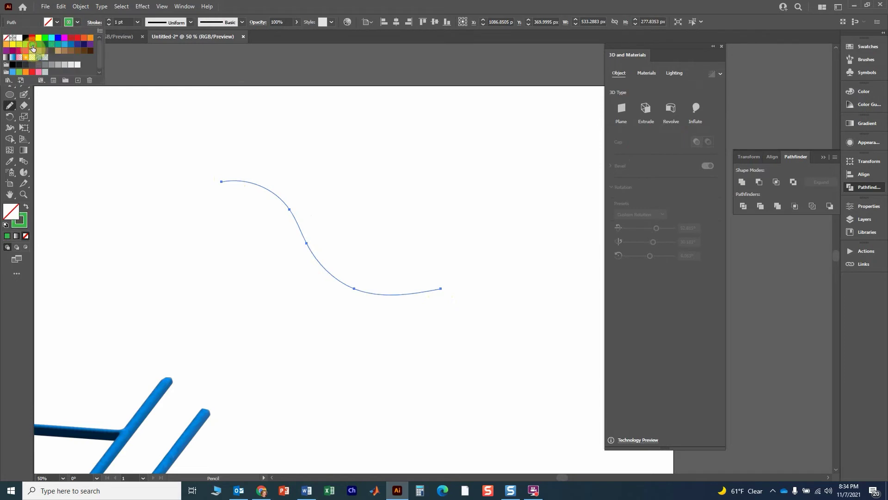
click(110, 21)
click(109, 21)
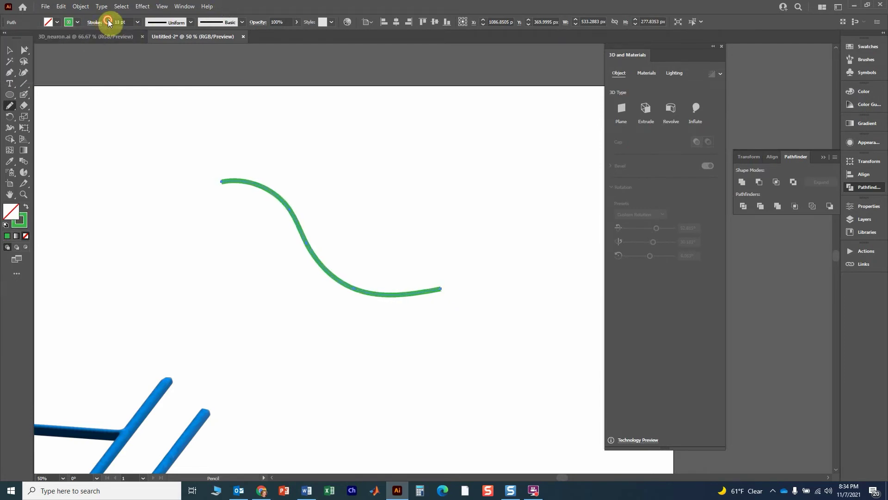
click(108, 22)
click(12, 52)
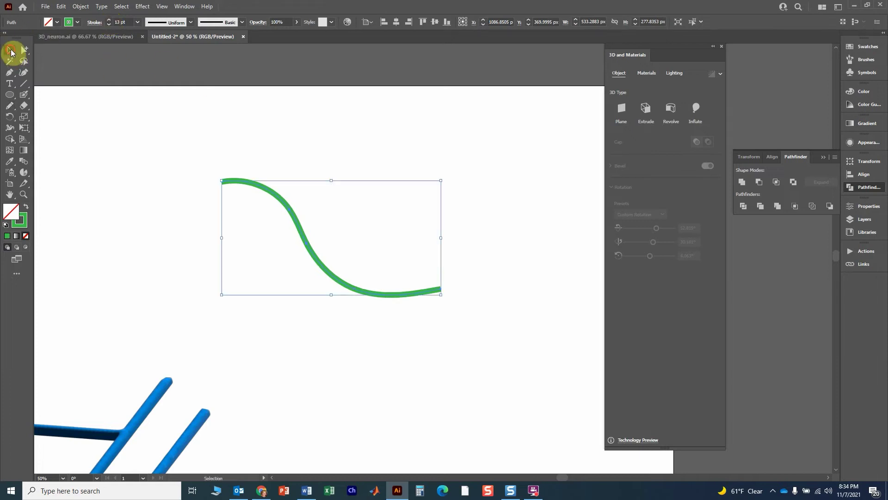
click(161, 140)
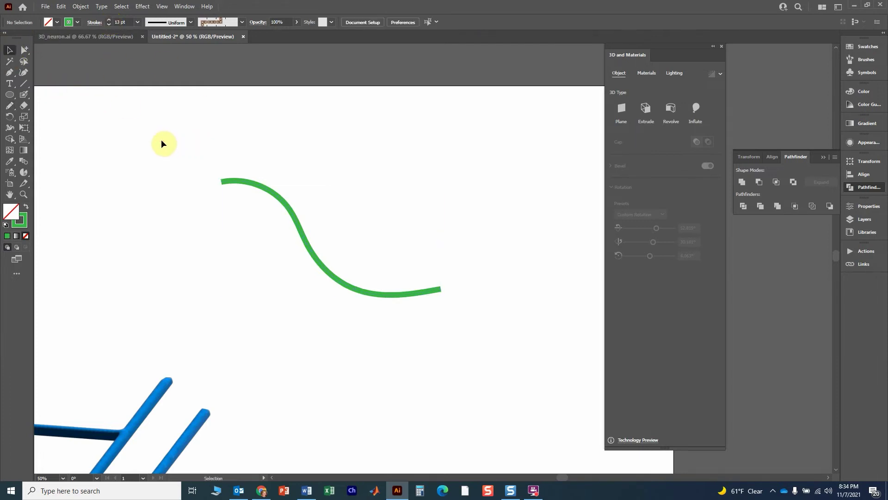
Draw three branches (up-right, down-left, up-top) and select all the green curves.
click(10, 110)
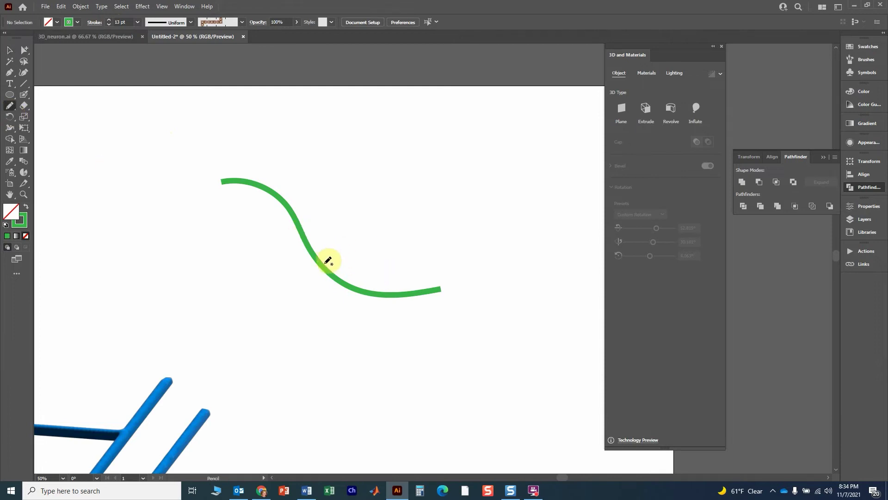
drag(323, 267, 455, 217)
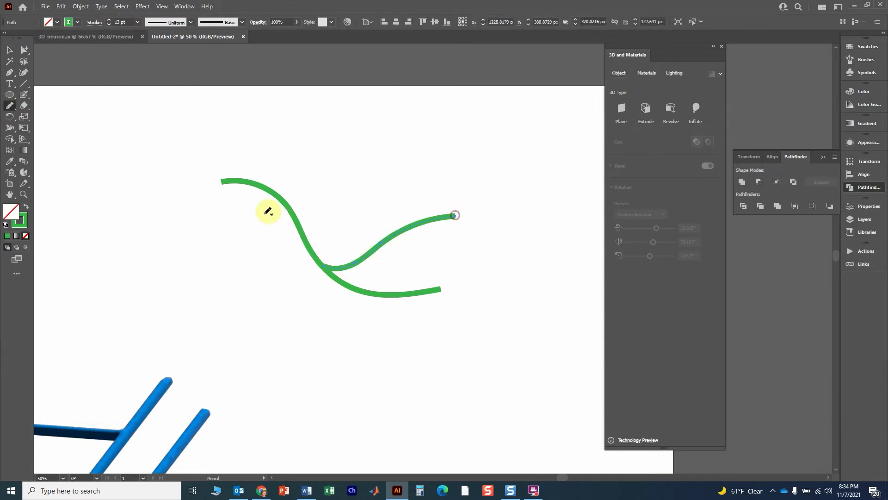
drag(297, 212, 262, 311)
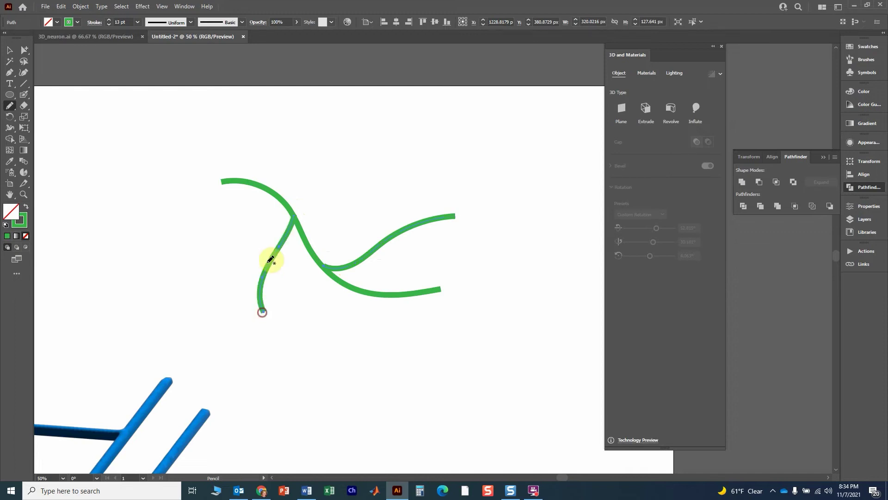
drag(272, 187, 357, 147)
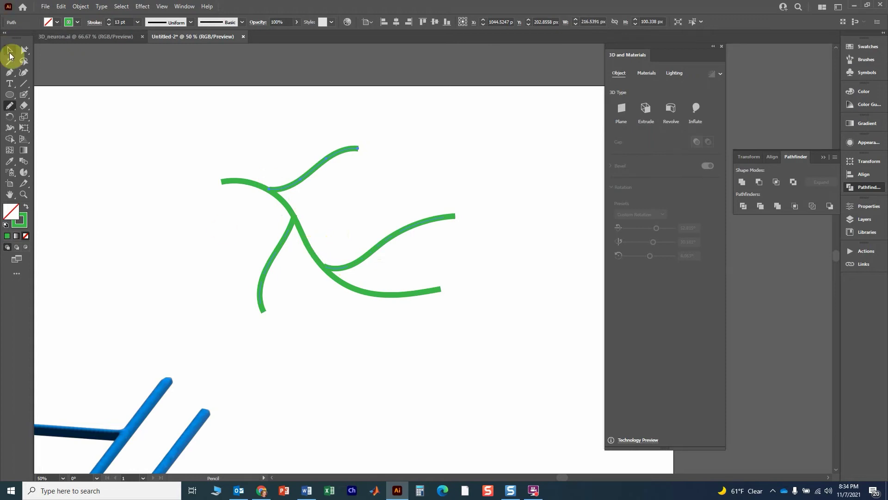
key(v)
click(188, 143)
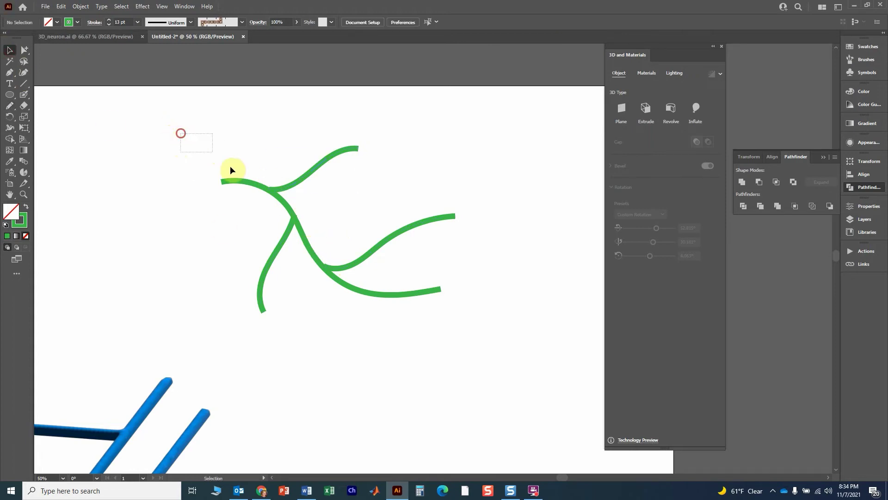
drag(230, 166, 502, 330)
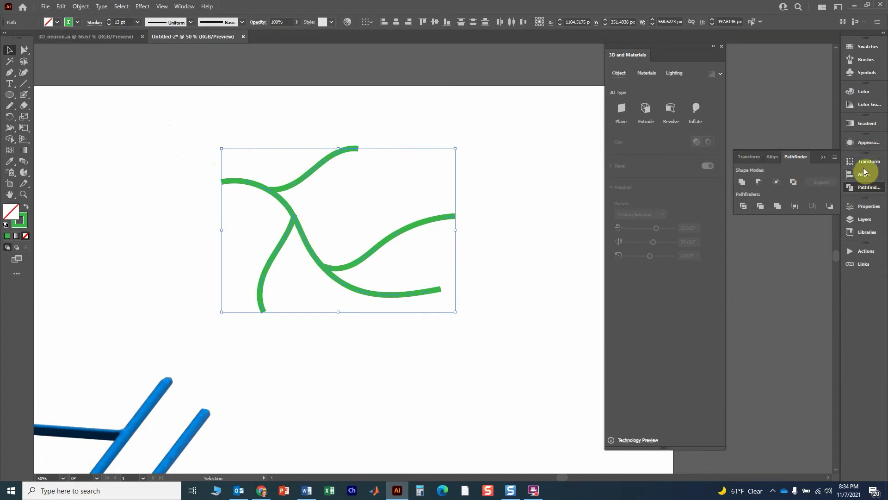
Give the green strokes round caps and round joins.
click(872, 143)
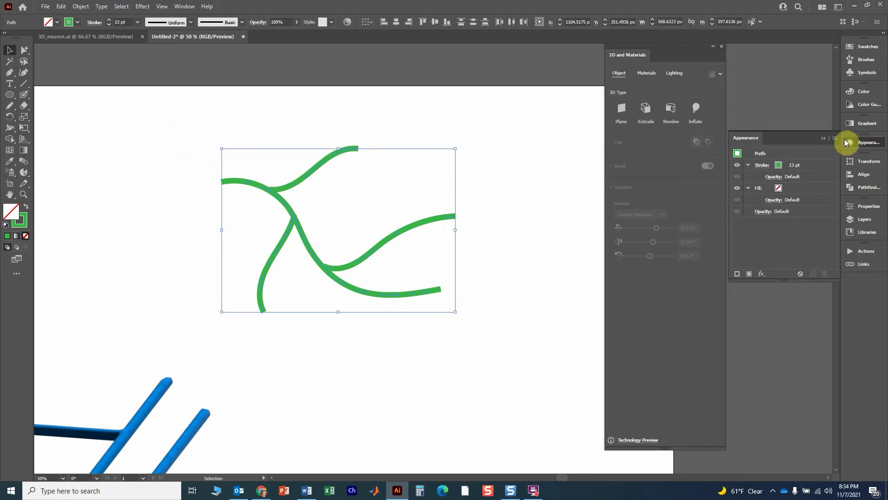
click(762, 165)
click(708, 191)
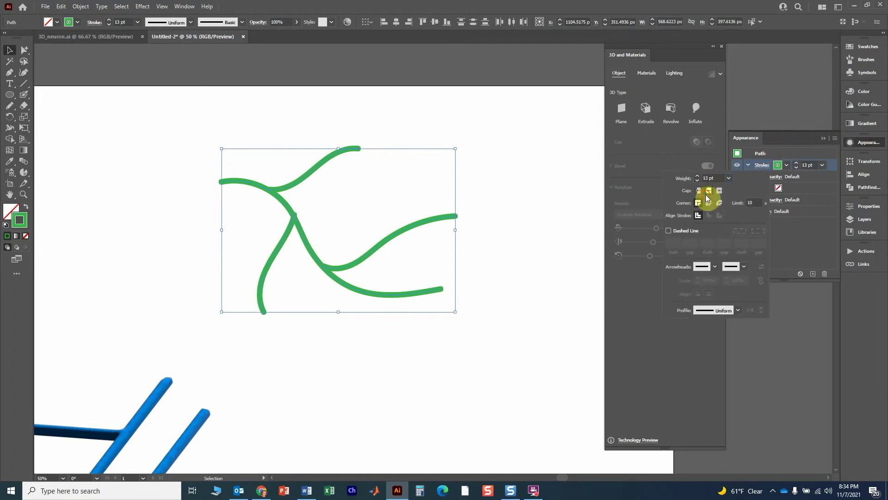
click(709, 204)
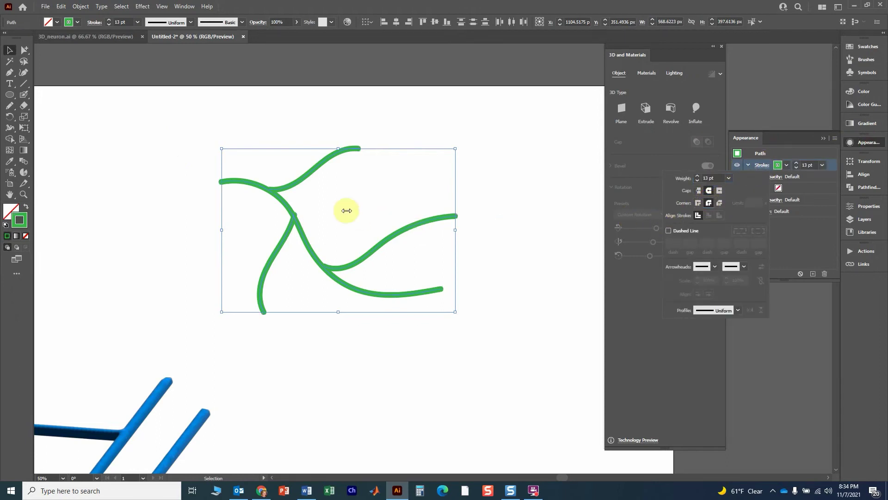
click(162, 112)
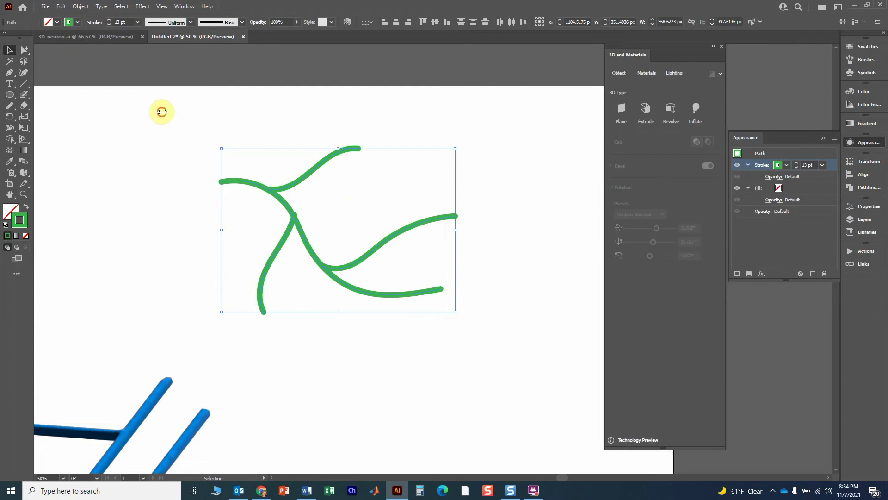
click(175, 152)
Nudge the left branch slightly and marquee-select all the green strokes.
key(ctrl+1)
scroll(332, 232, up, 1)
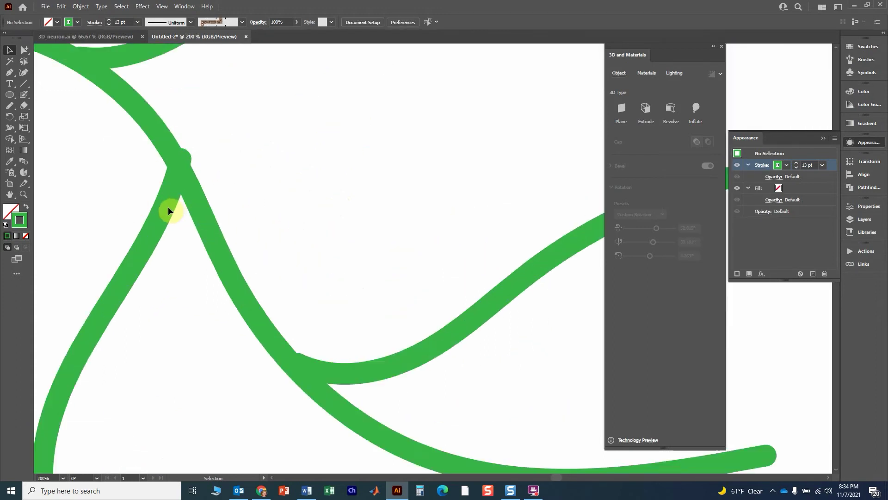
drag(168, 206, 159, 214)
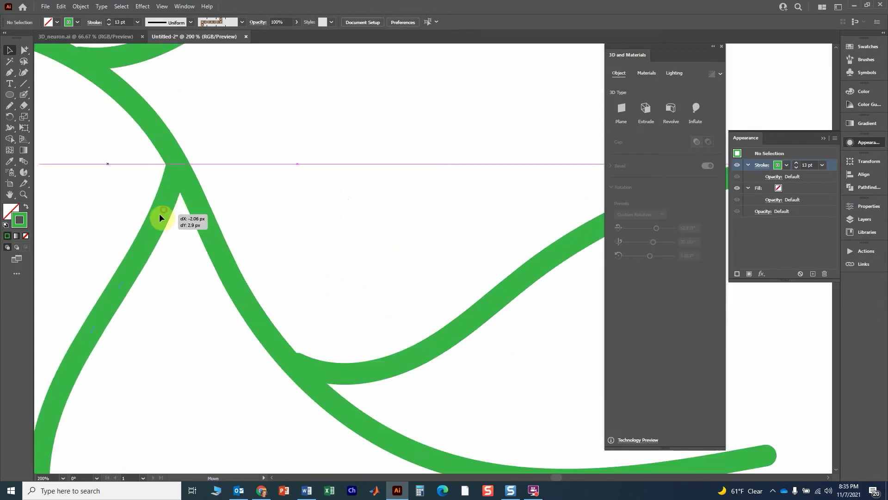
click(335, 235)
key(ctrl+1)
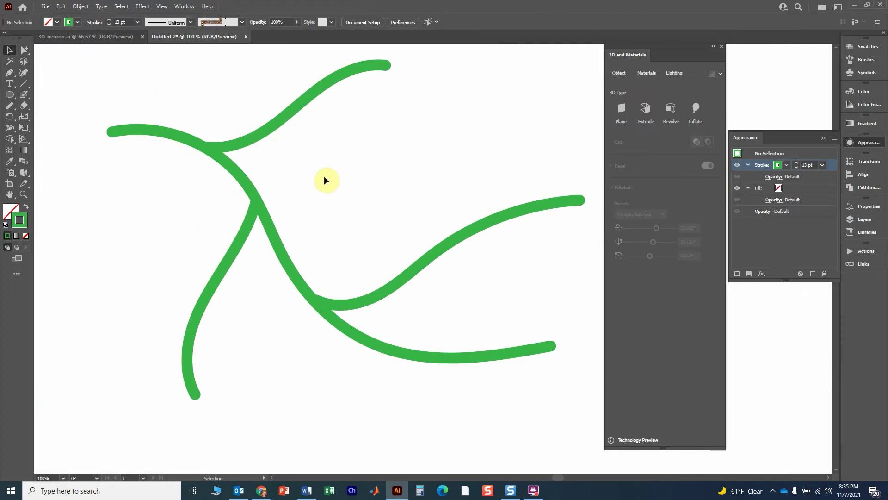
scroll(324, 176, down, 1)
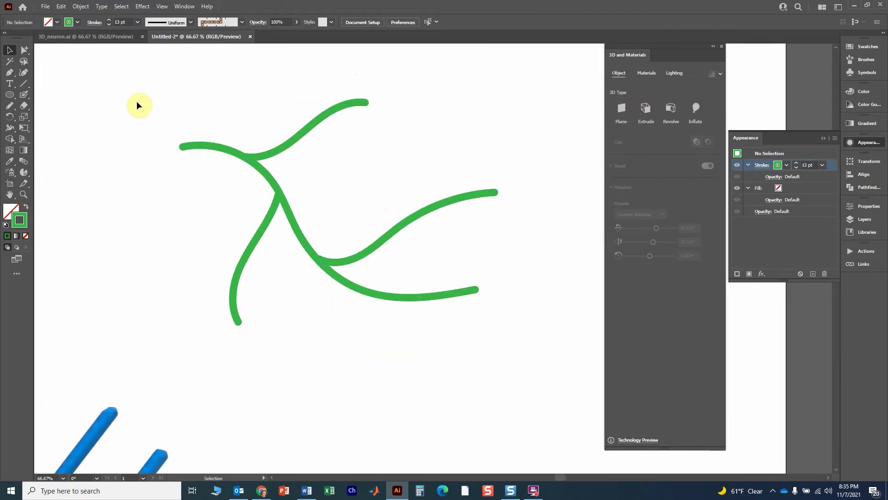
mouse_move(146, 92)
mouse_down()
mouse_move(432, 299)
mouse_move(535, 347)
mouse_up()
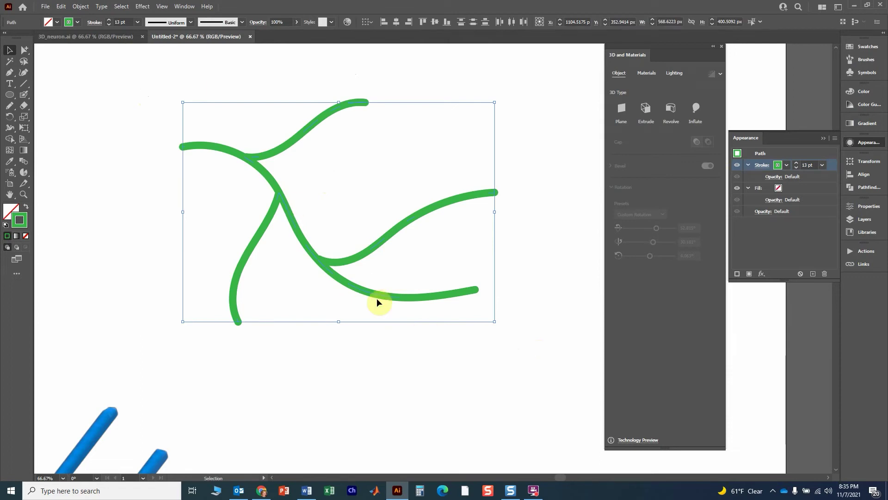
Expand the green strokes (fill and stroke) and unite them into one path.
click(81, 6)
click(95, 115)
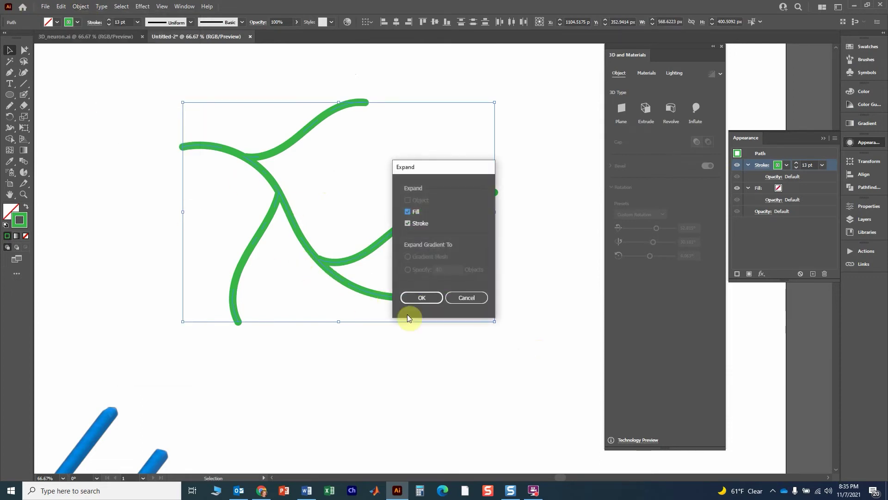
click(422, 298)
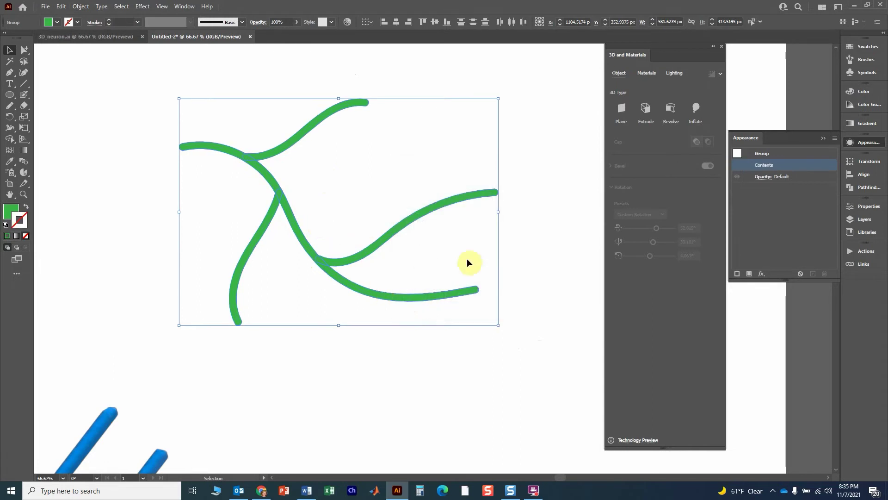
click(865, 188)
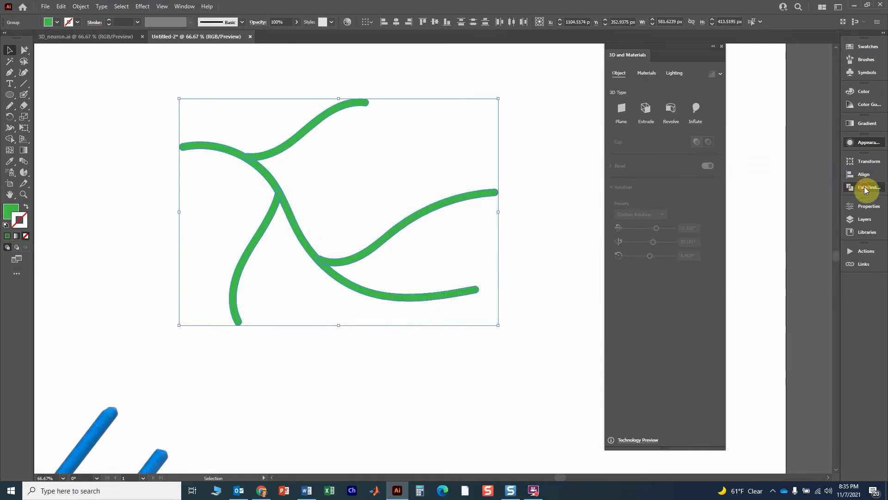
click(777, 206)
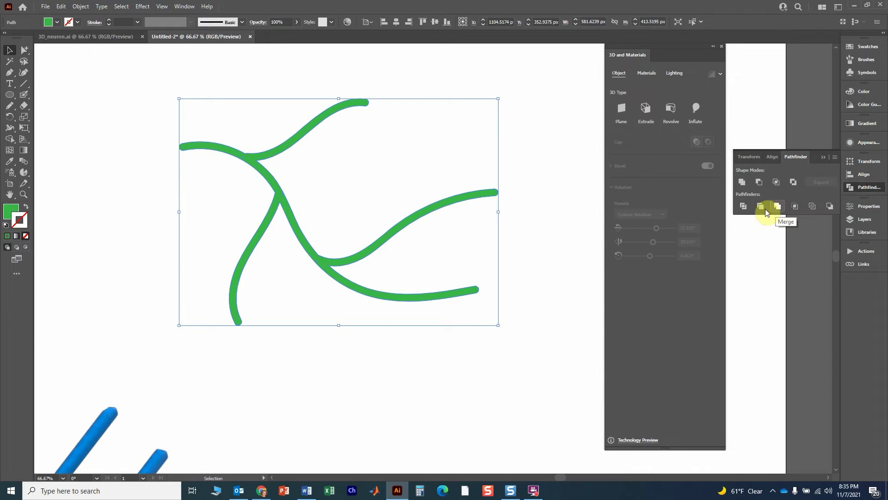
click(696, 107)
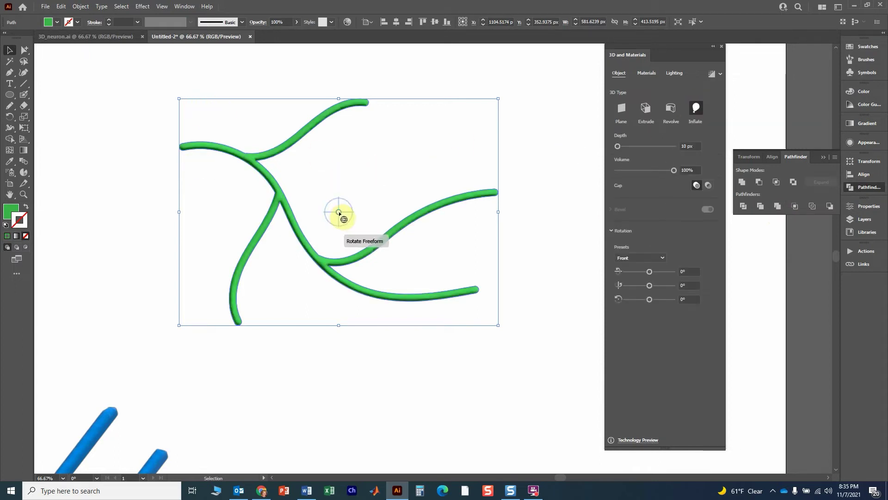
mouse_move(339, 212)
mouse_down()
mouse_move(323, 191)
mouse_move(276, 221)
mouse_up()
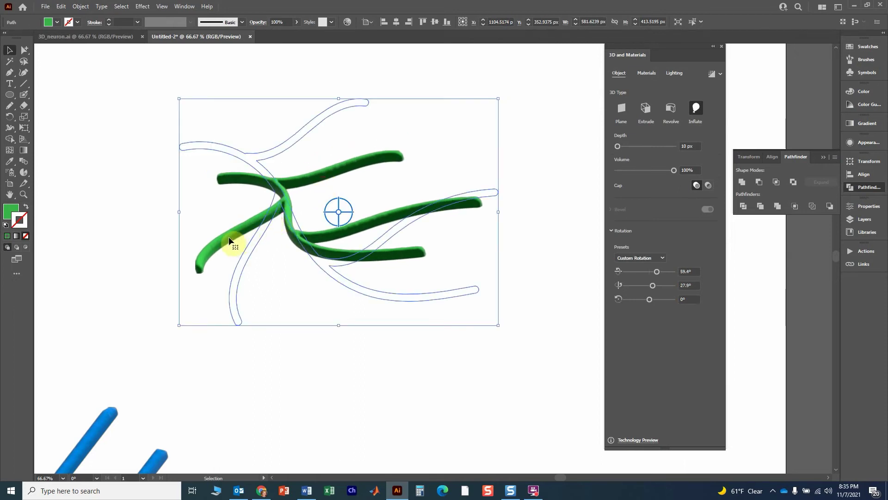
click(691, 148)
click(542, 165)
key(ctrl+z)
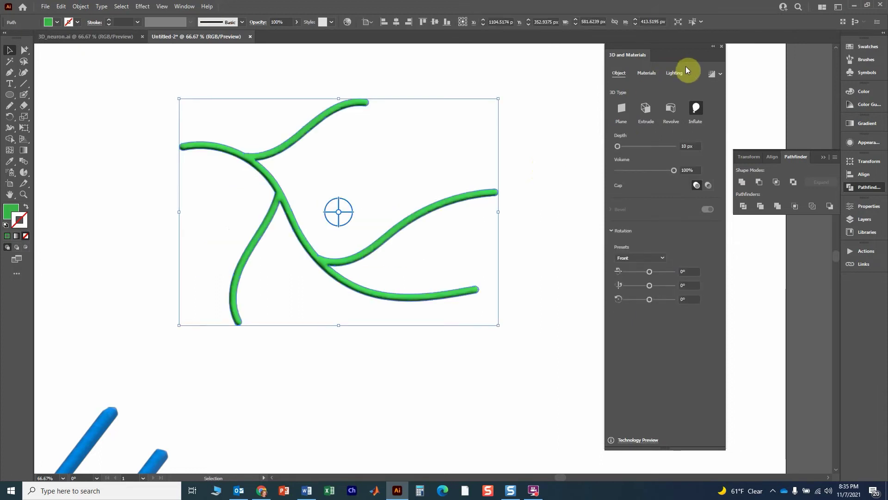
key(ctrl+z)
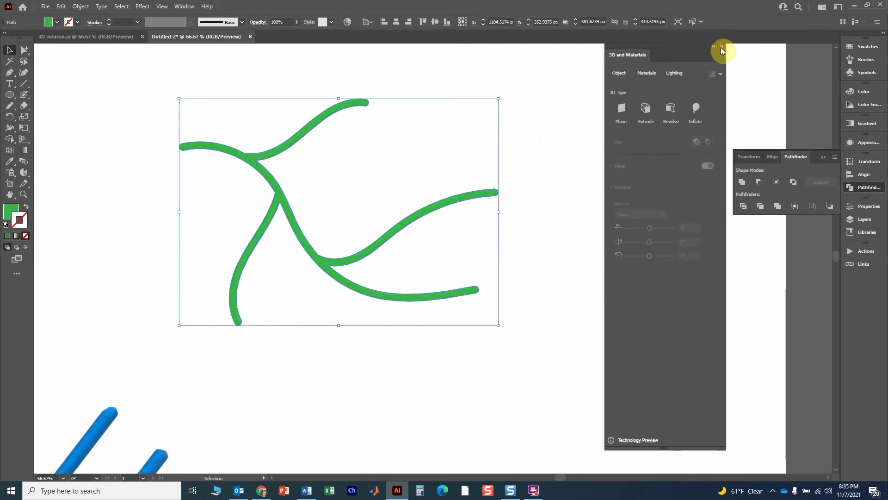
Reapply Inflate to the green branches with 5 px depth and a new tilt.
click(720, 47)
click(142, 7)
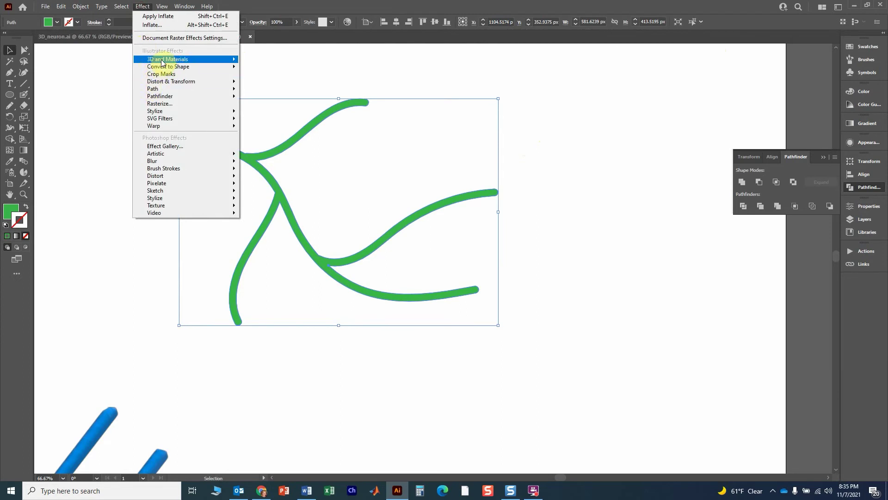
mouse_move(167, 59)
click(272, 82)
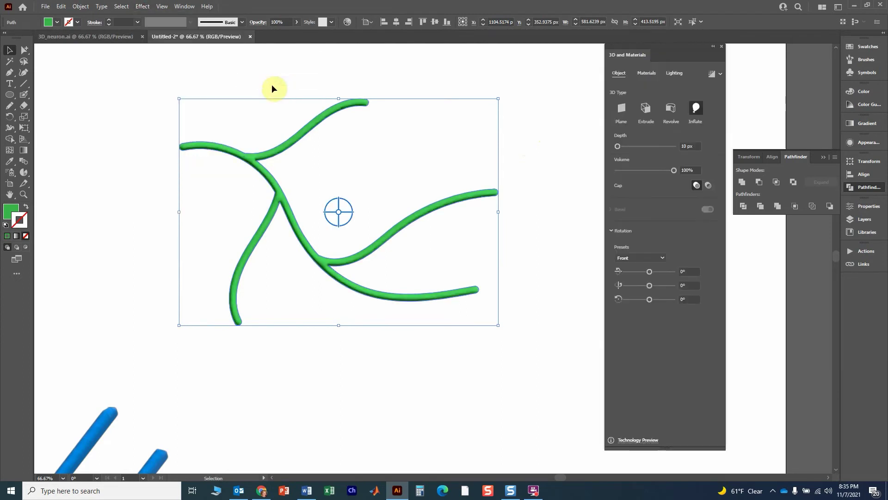
drag(338, 205, 318, 192)
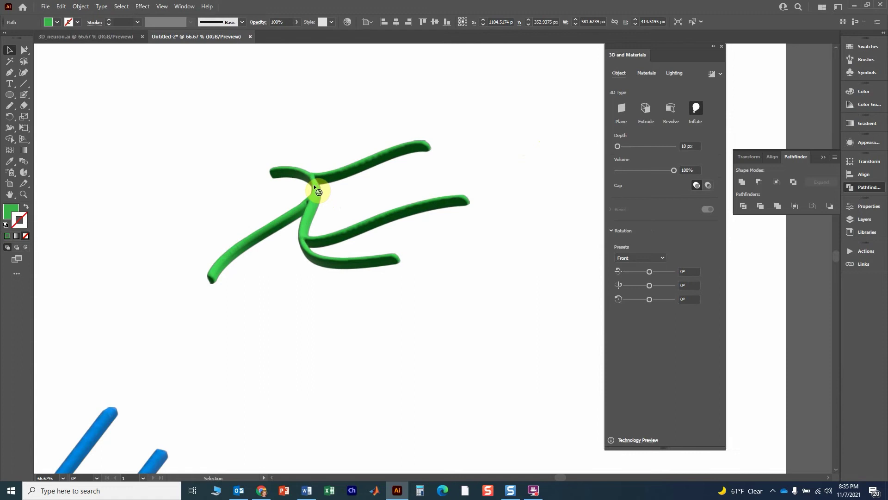
double_click(687, 147)
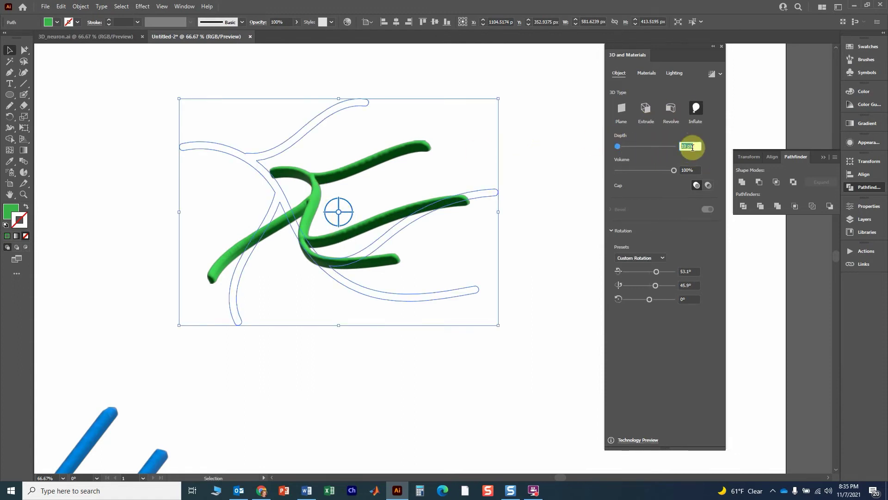
text(1)
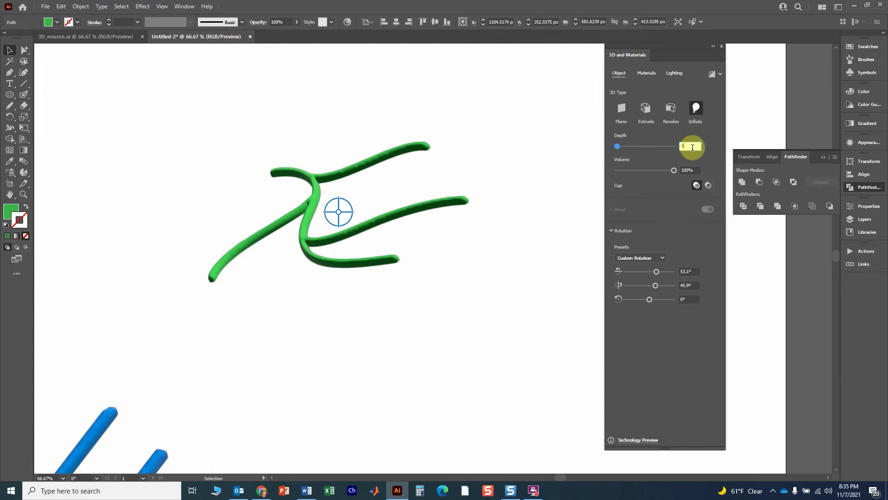
click(690, 170)
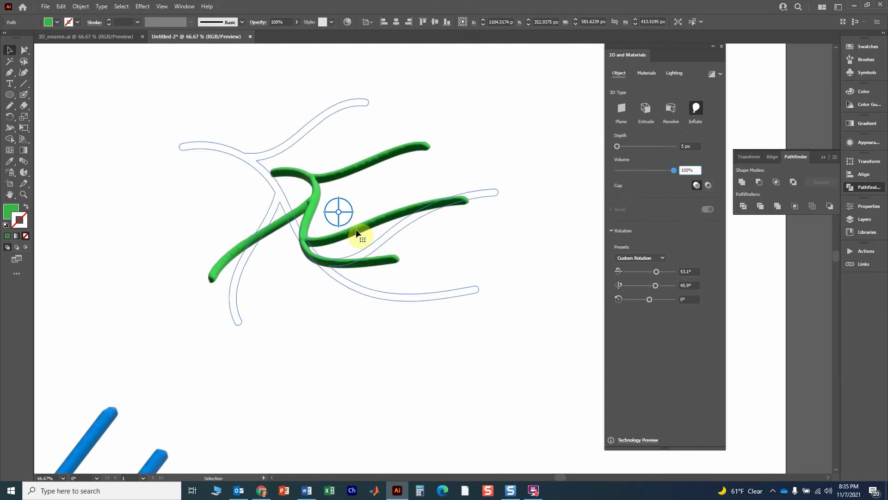
drag(339, 214, 408, 291)
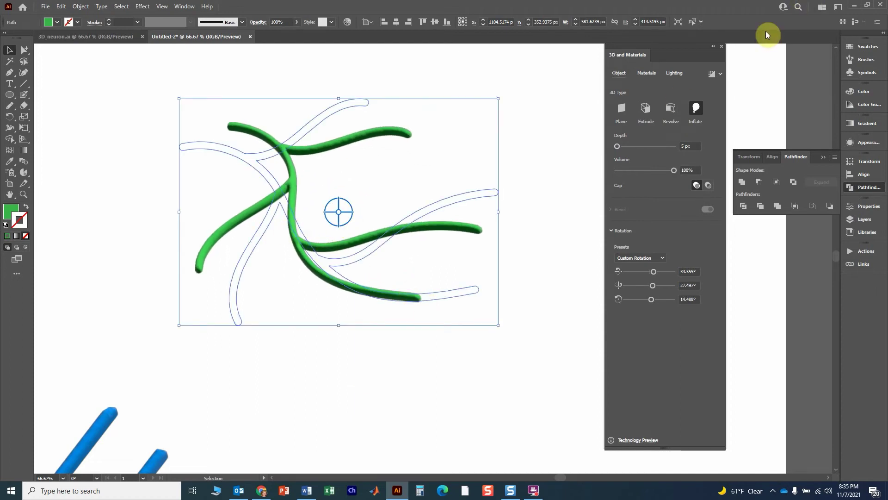
click(722, 49)
click(464, 268)
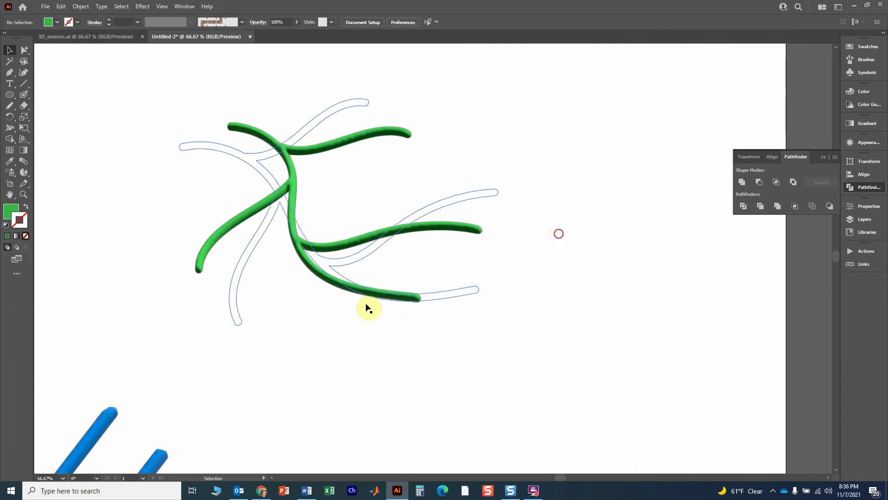
click(324, 244)
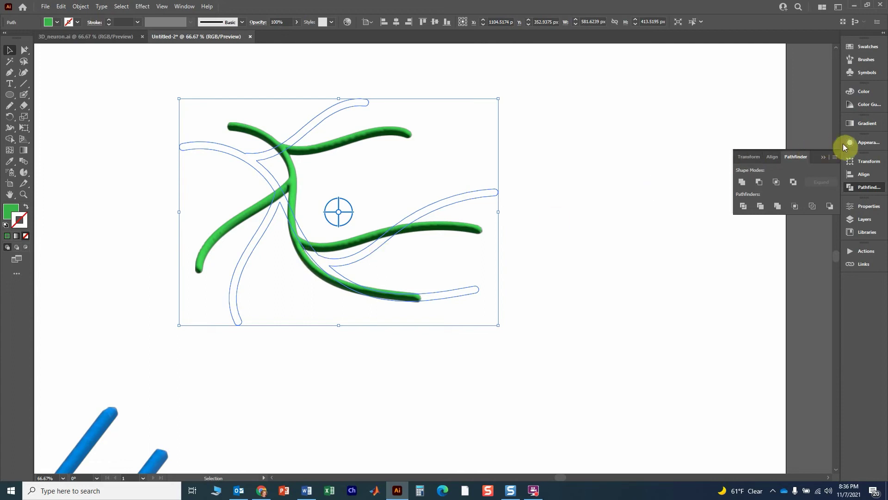
click(860, 142)
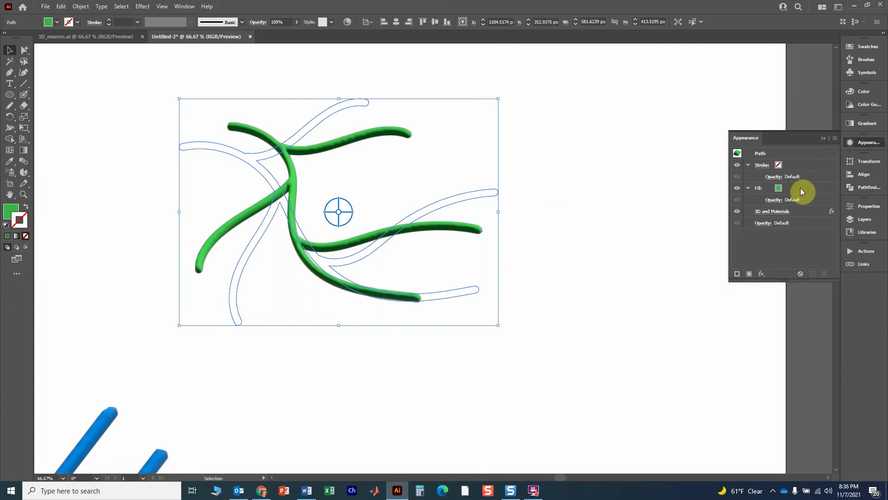
click(777, 212)
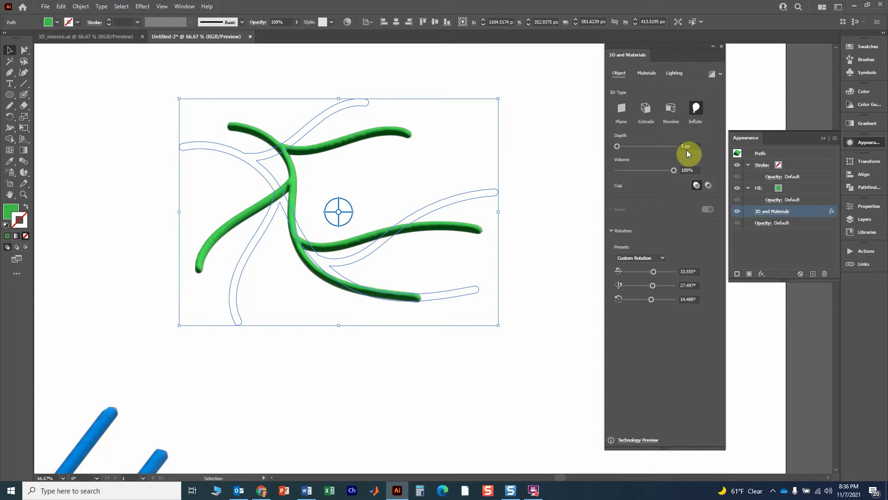
click(561, 203)
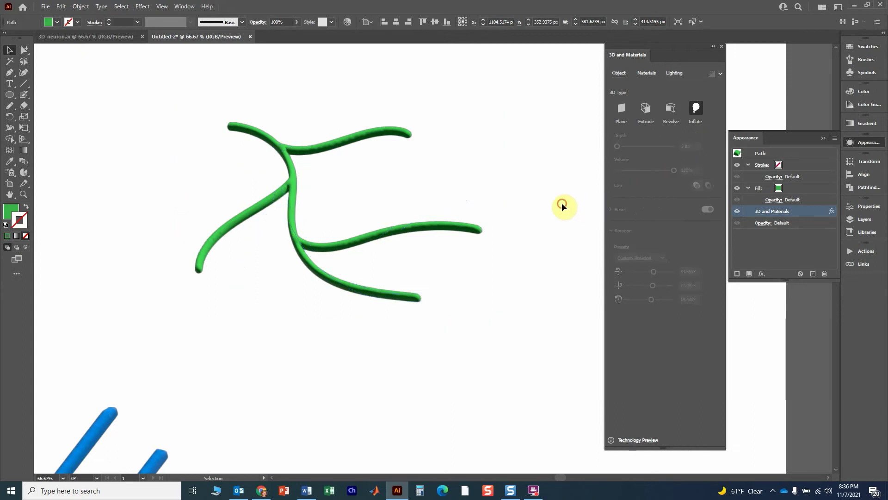
click(721, 47)
scroll(513, 291, up, 3)
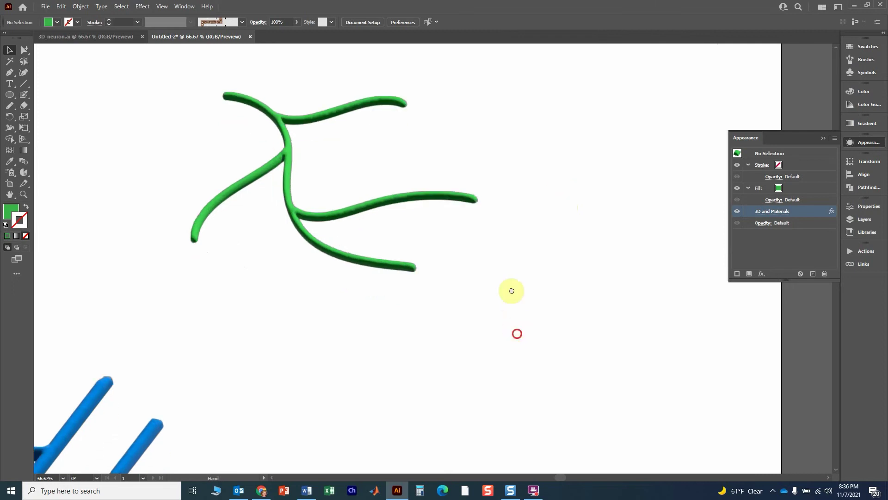
Pan to empty artboard space and place a new line of text there.
drag(514, 333, 474, 154)
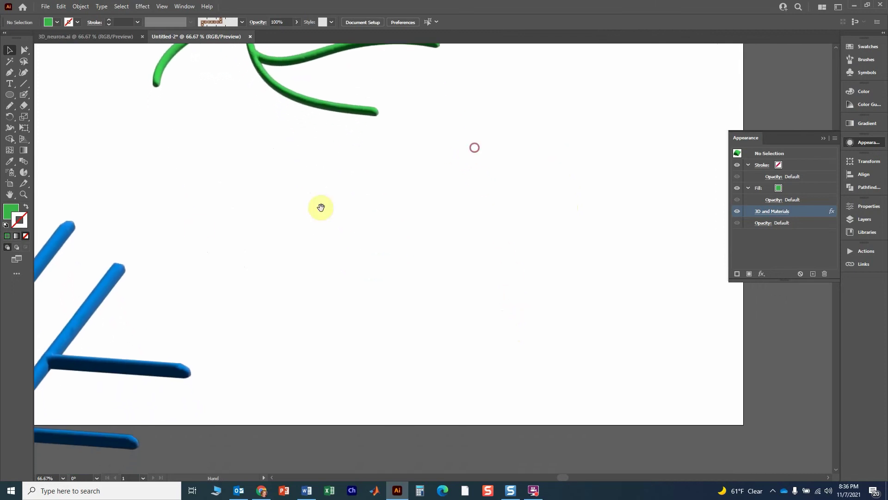
click(11, 84)
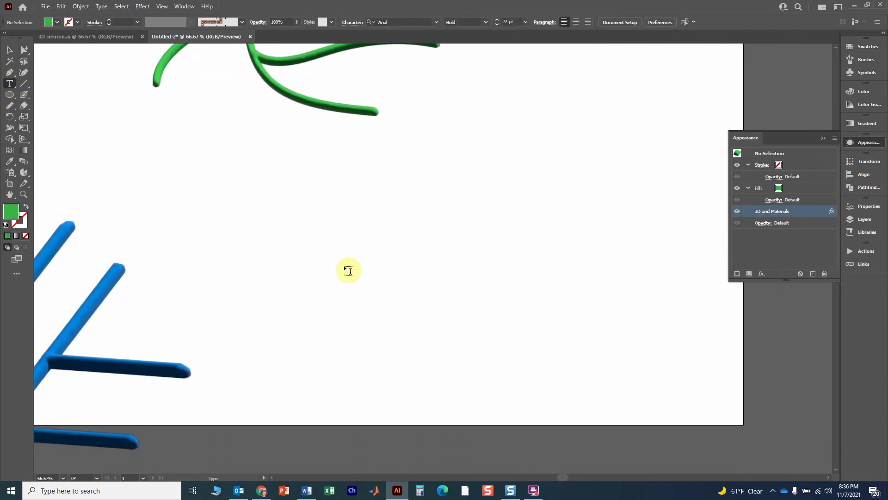
click(399, 287)
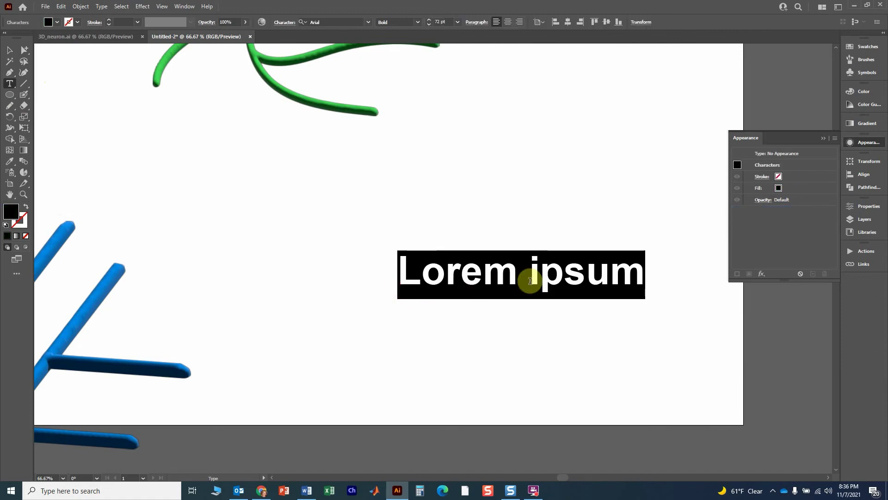
text(Ballo)
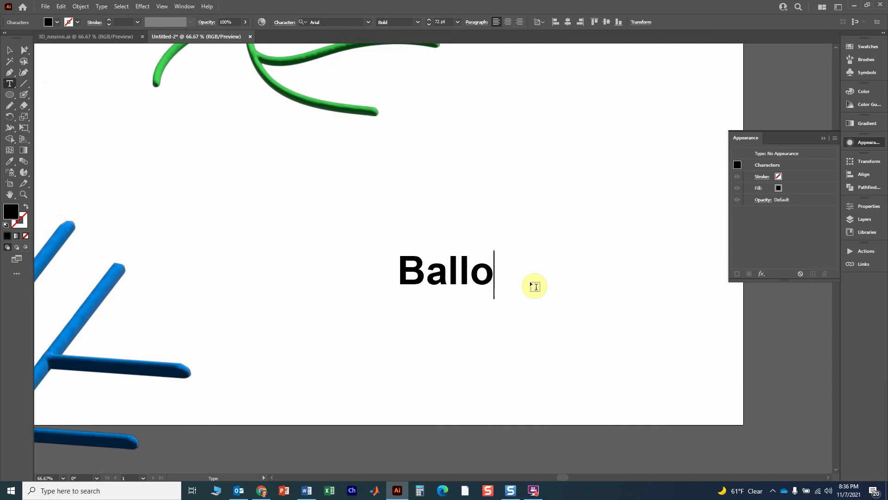
text(on Tex)
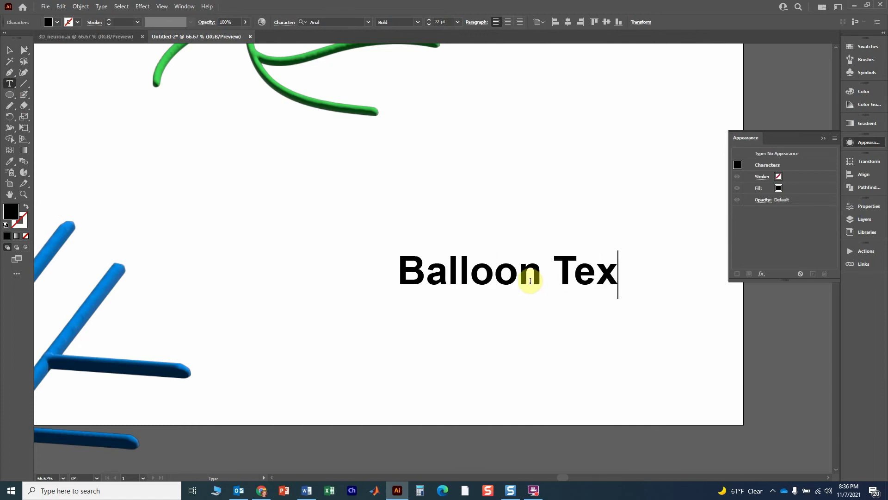
text(t)
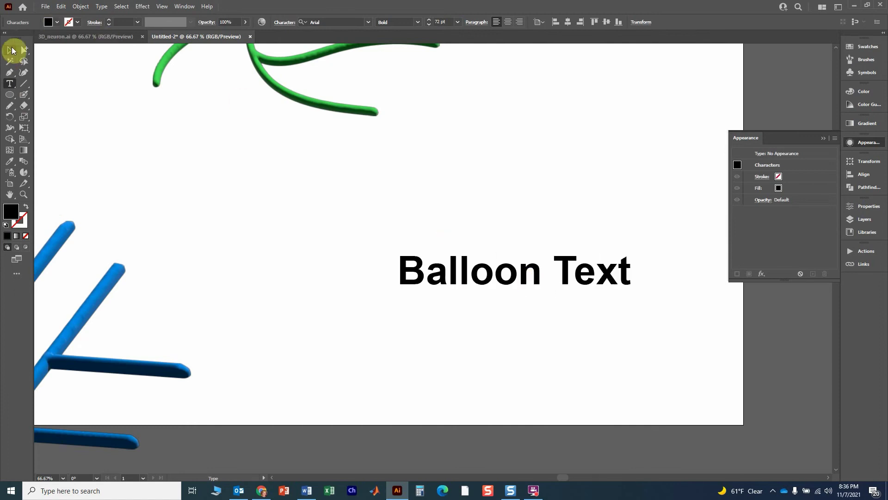
Select the Balloon Text and fill it with a pink swatch.
click(10, 49)
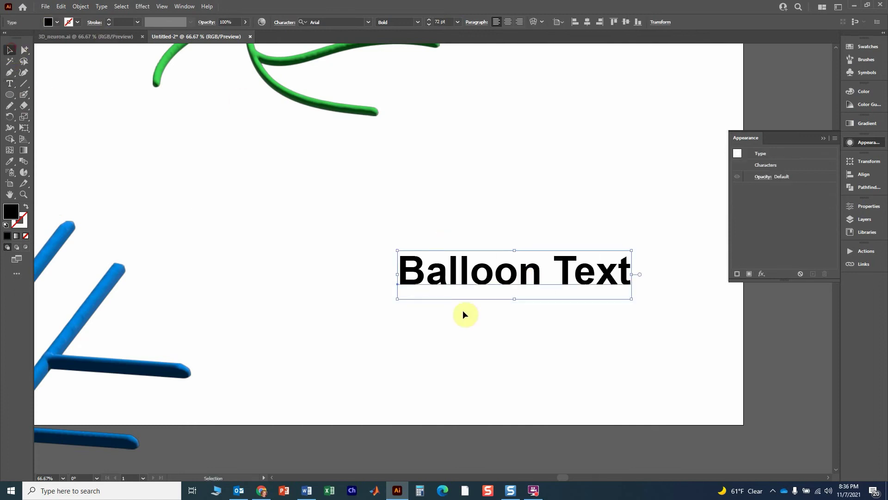
click(57, 22)
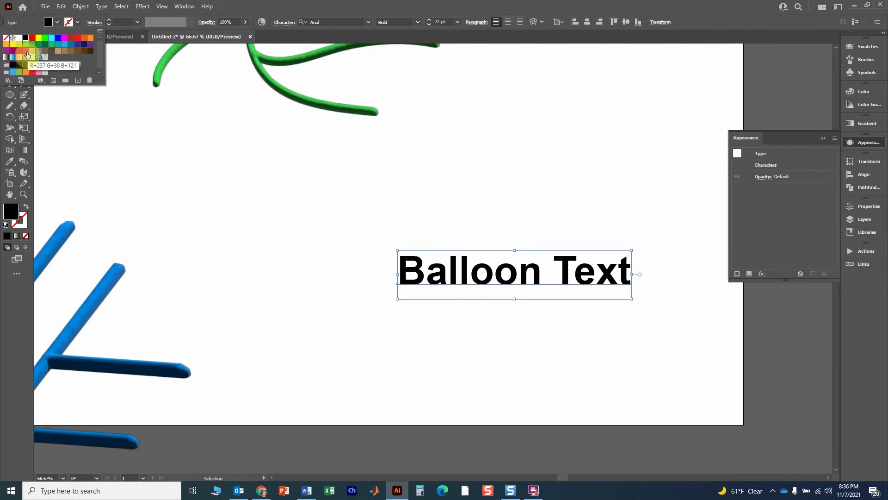
click(29, 56)
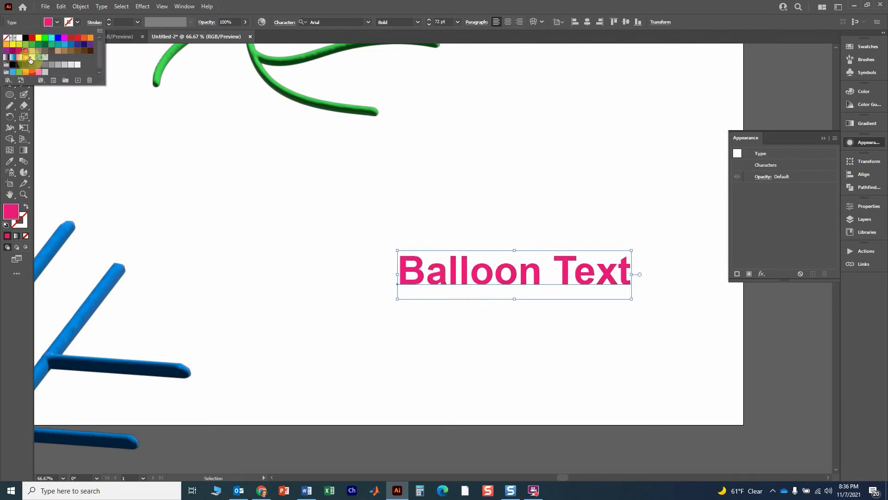
click(468, 8)
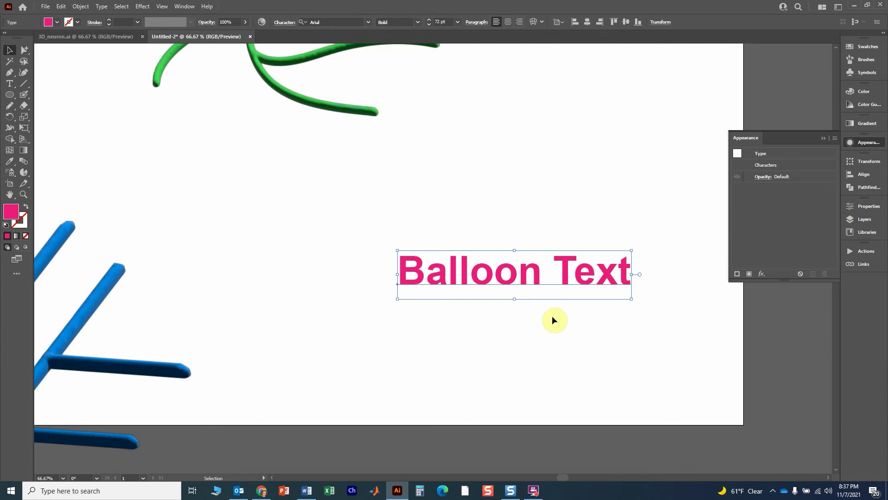
scroll(581, 307, up, 1)
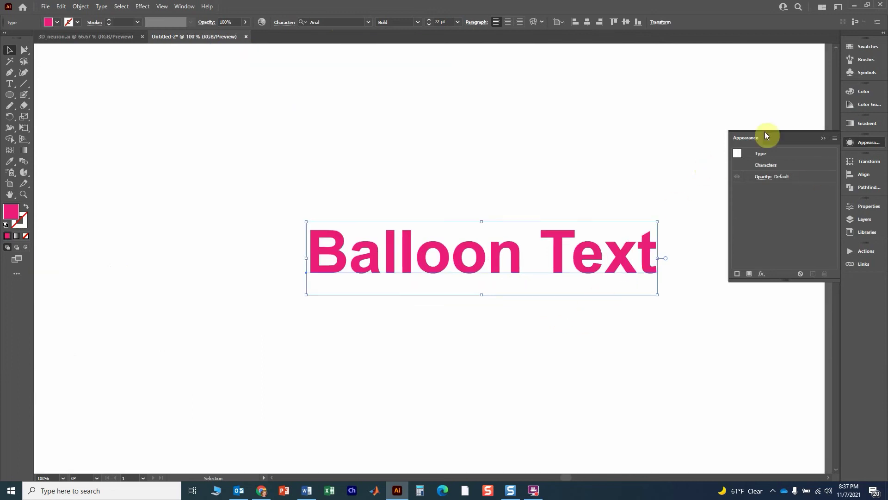
Move the Balloon Text left, apply Inflate, tilt it slightly, and set depth to 0 px.
drag(499, 254, 410, 267)
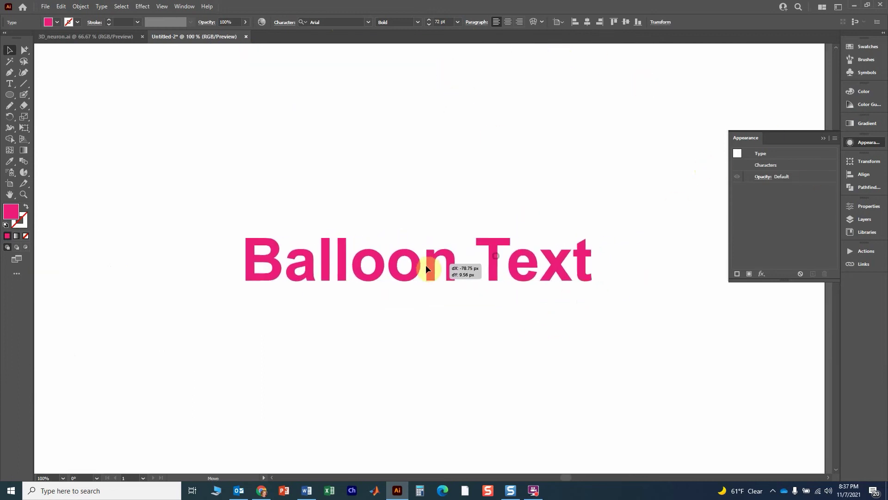
click(143, 6)
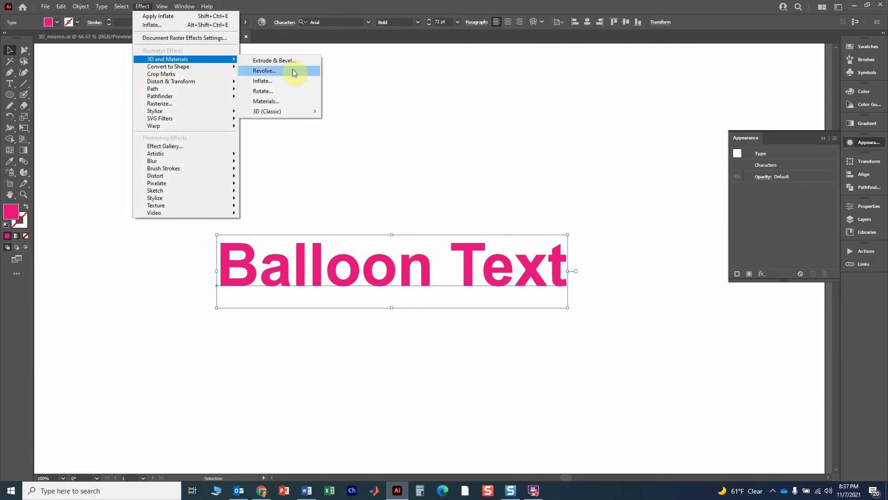
mouse_move(168, 59)
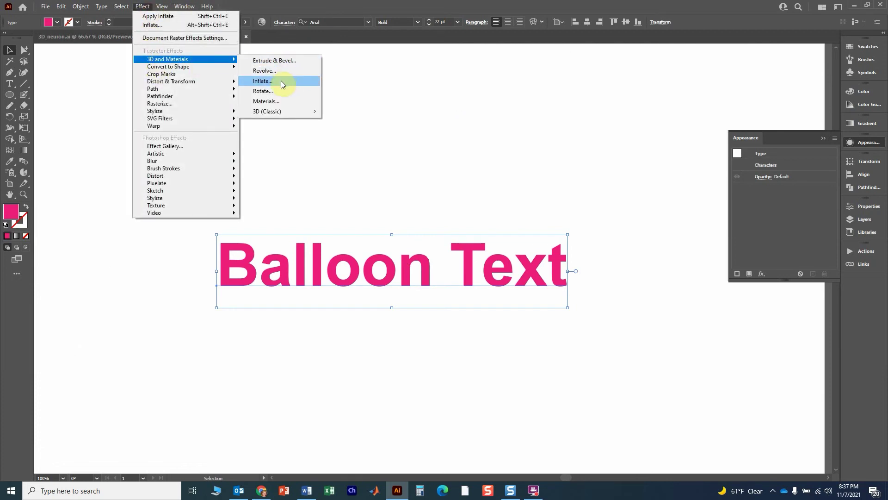
click(281, 80)
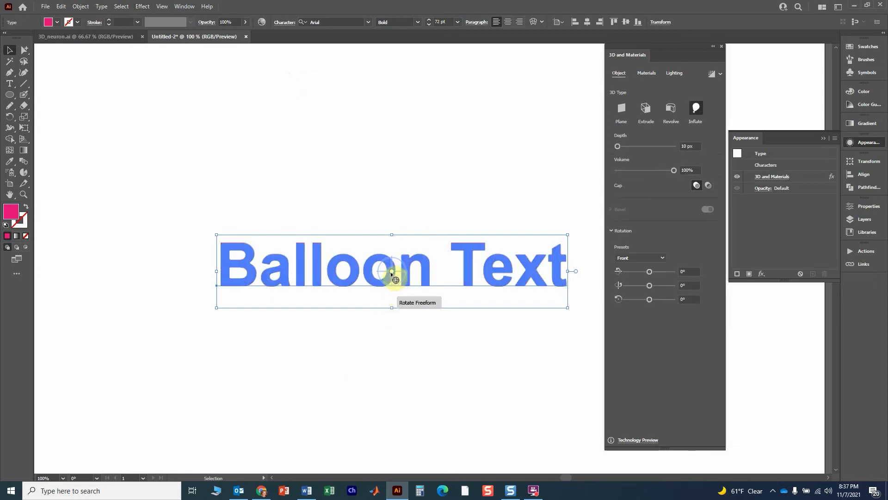
drag(392, 268, 386, 267)
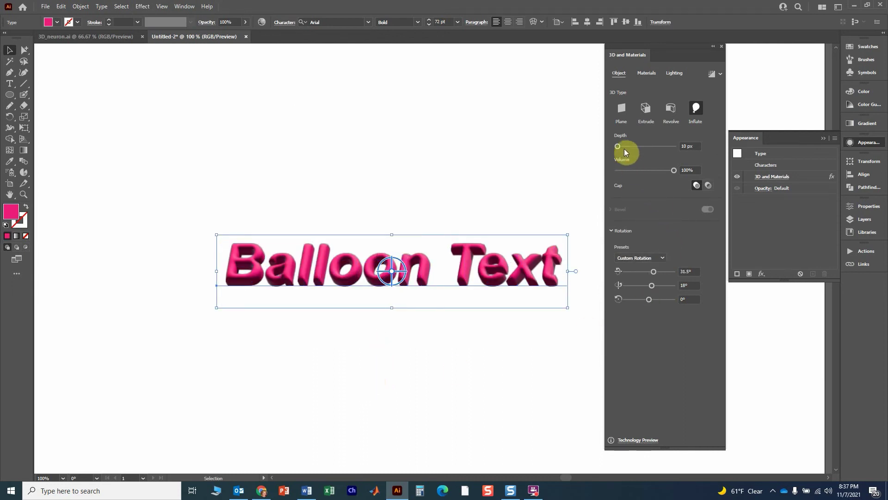
mouse_move(619, 145)
mouse_down()
mouse_move(637, 145)
mouse_move(615, 144)
mouse_up()
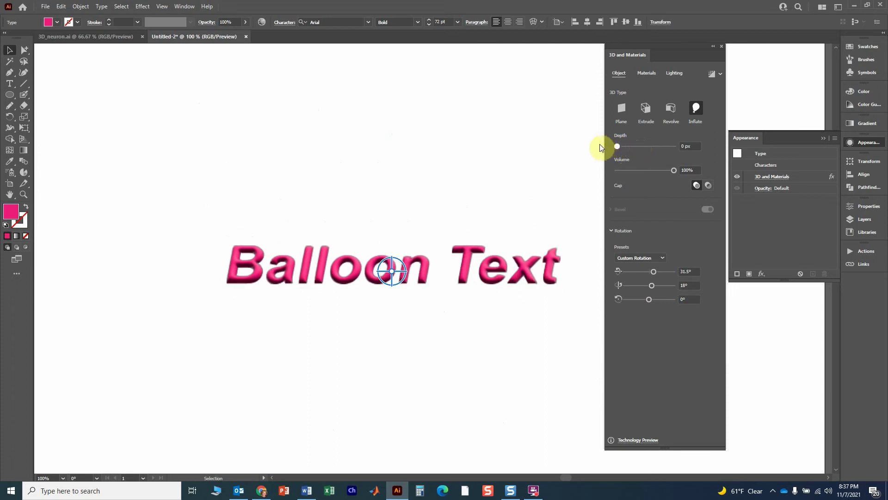
click(388, 308)
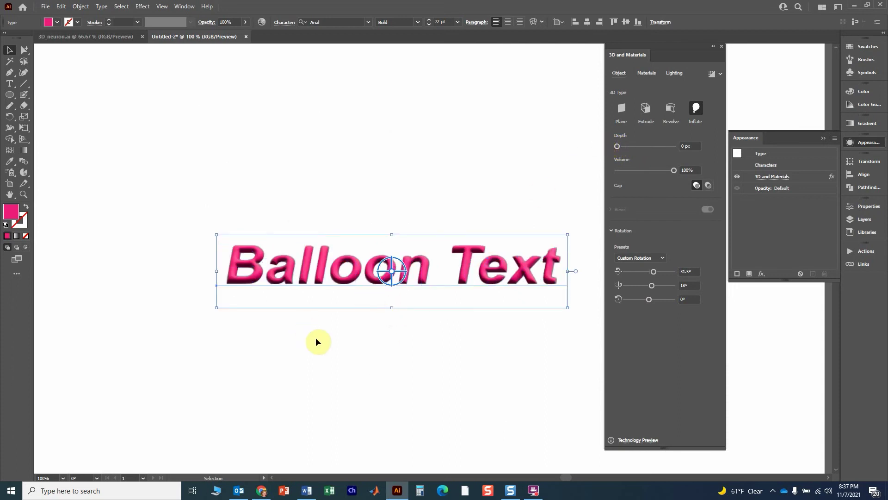
scroll(325, 294, up, 3)
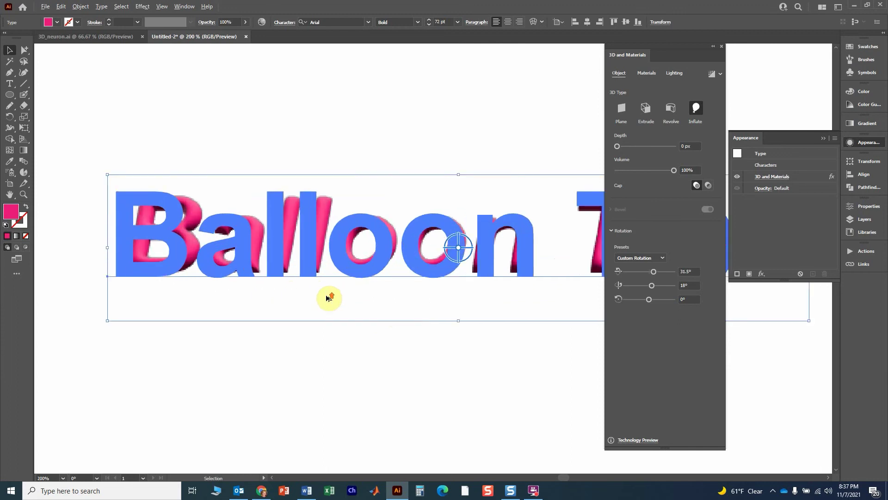
scroll(328, 297, up, 1)
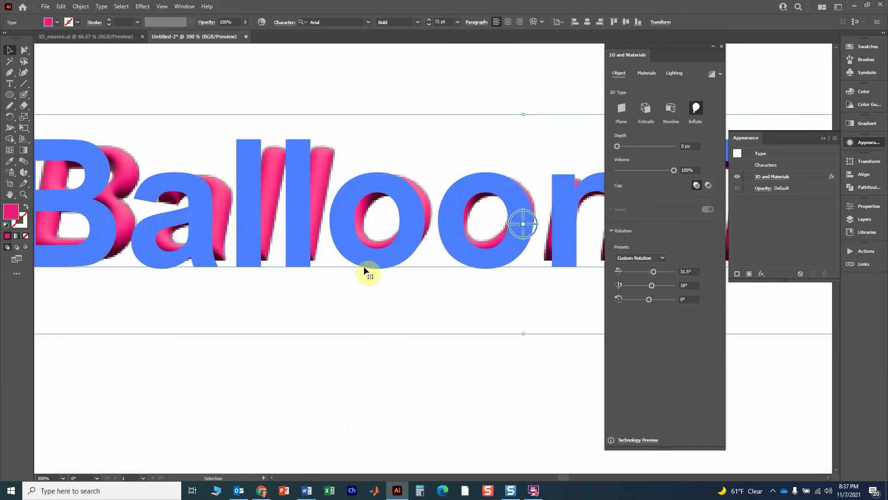
scroll(364, 298, down, 1)
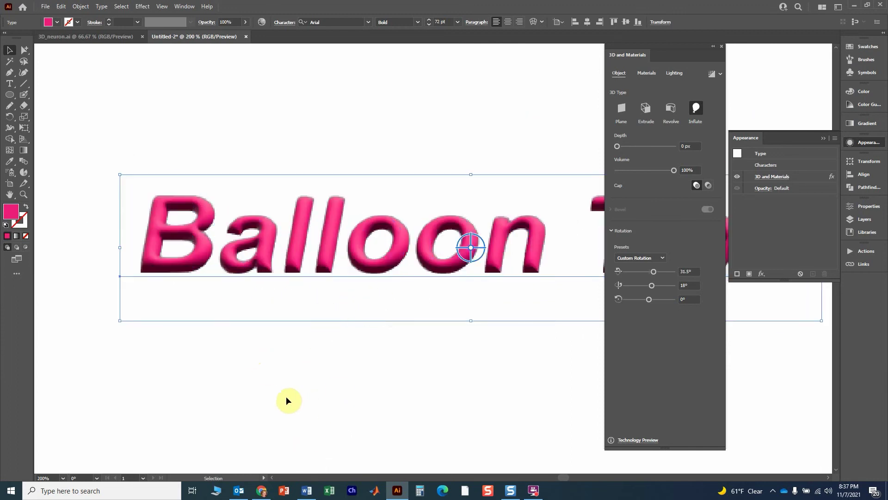
scroll(286, 396, up, 3)
scroll(257, 336, up, 3)
key(space)
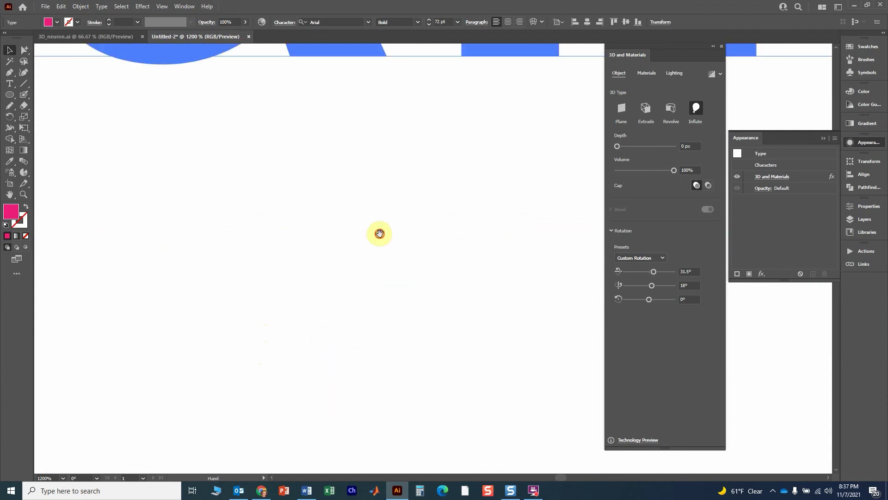
drag(379, 232, 396, 396)
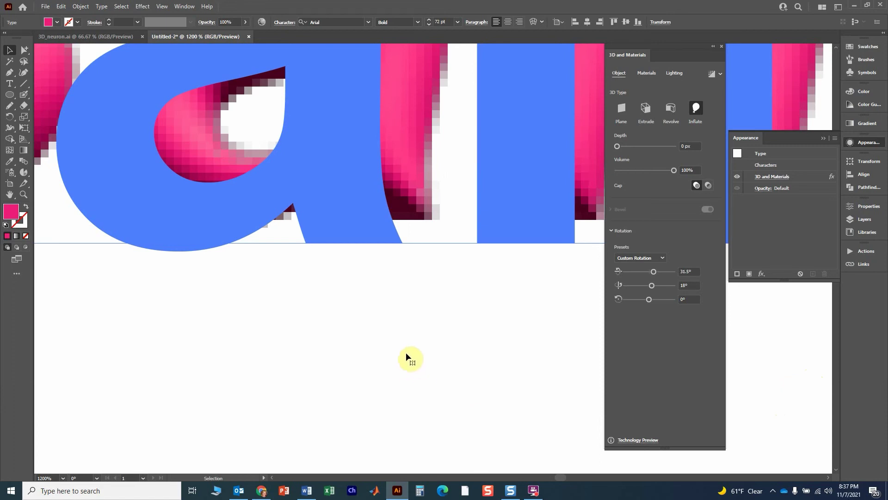
scroll(406, 351, down, 1)
scroll(406, 352, down, 1)
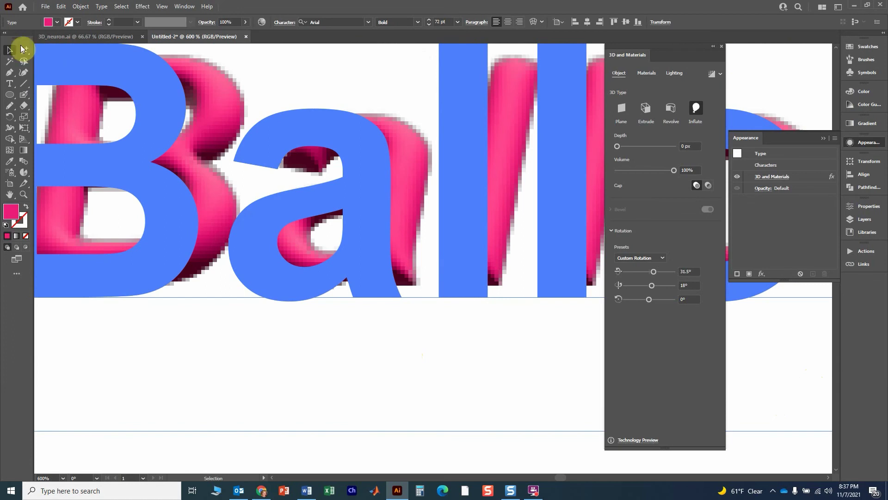
click(125, 450)
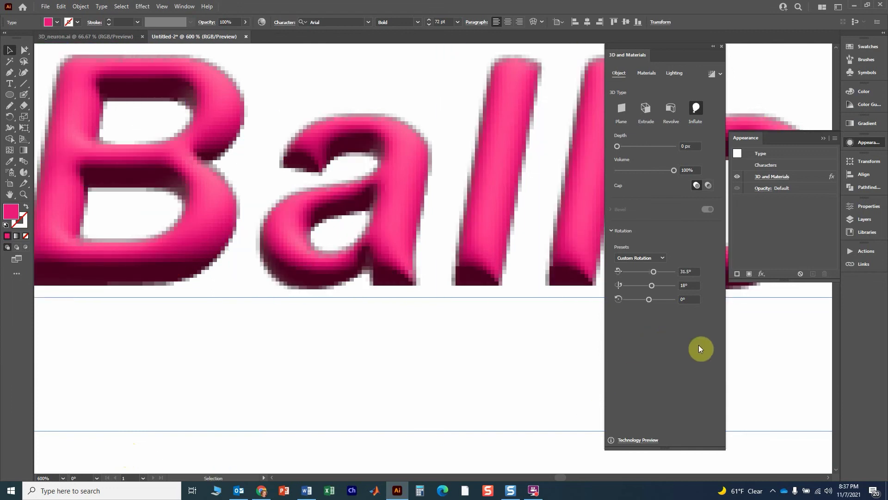
Turn on High-quality ray tracing in Render Settings and render the pink letters.
click(719, 74)
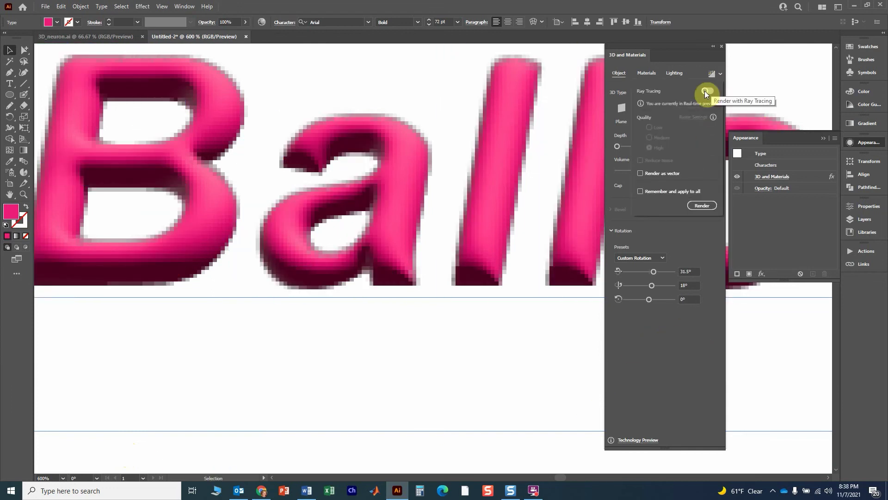
click(704, 90)
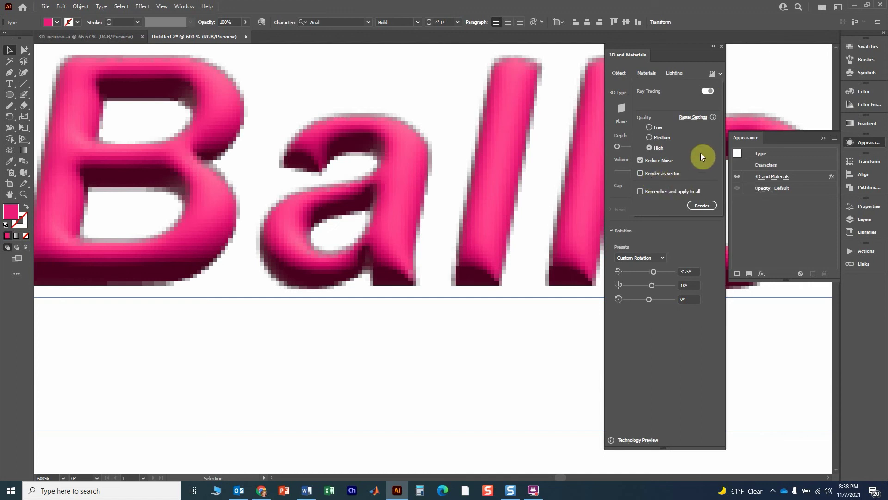
click(704, 205)
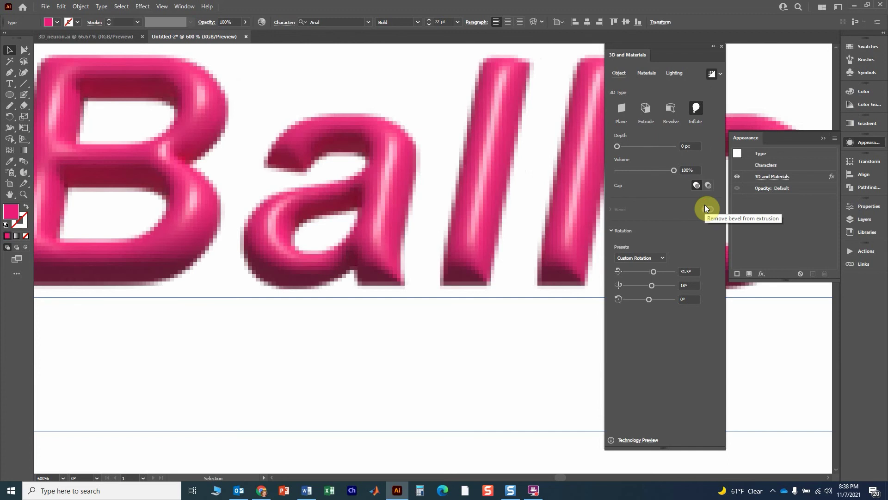
click(719, 73)
Set the raster resolution to Medium (150 ppi) and re-render the balloon letters.
click(721, 74)
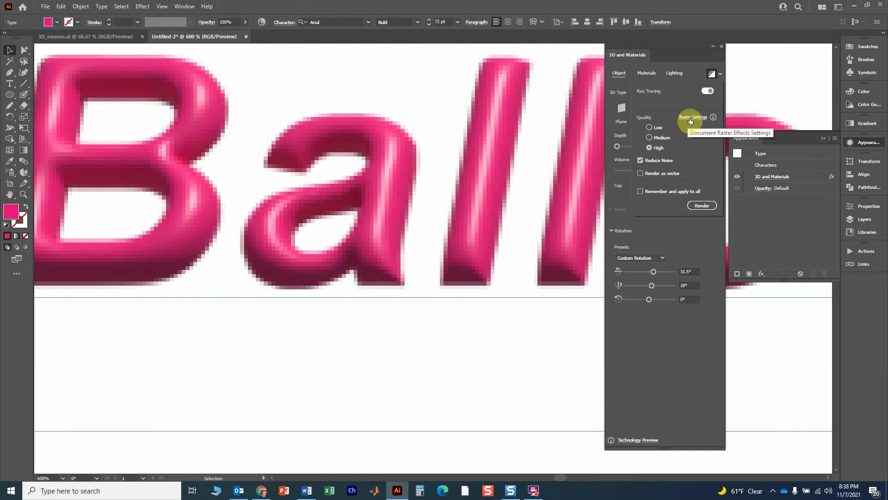
click(694, 124)
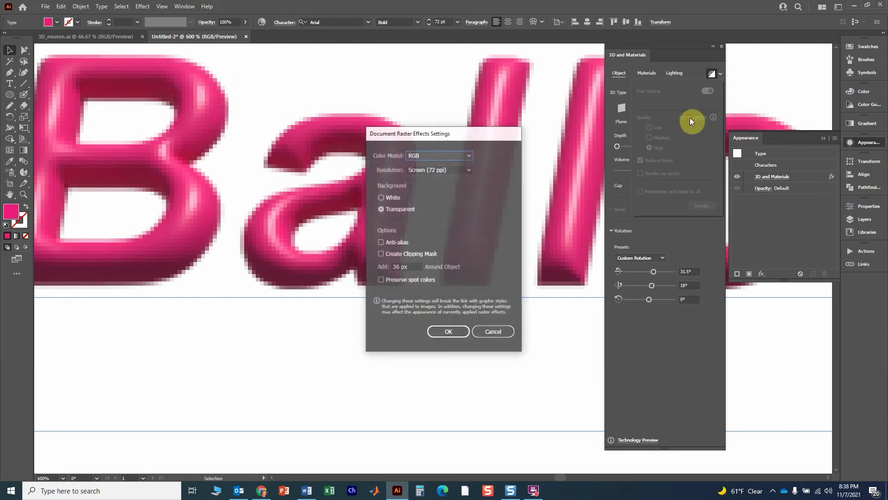
click(465, 172)
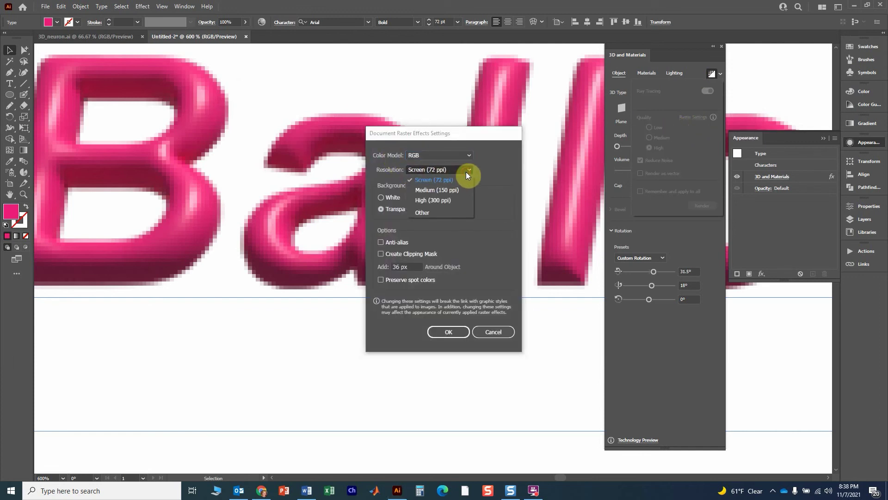
click(444, 191)
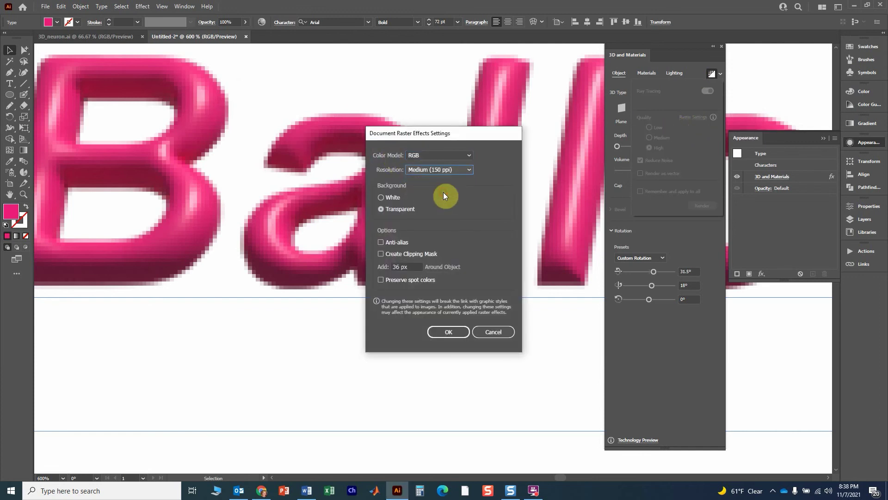
click(444, 332)
click(703, 208)
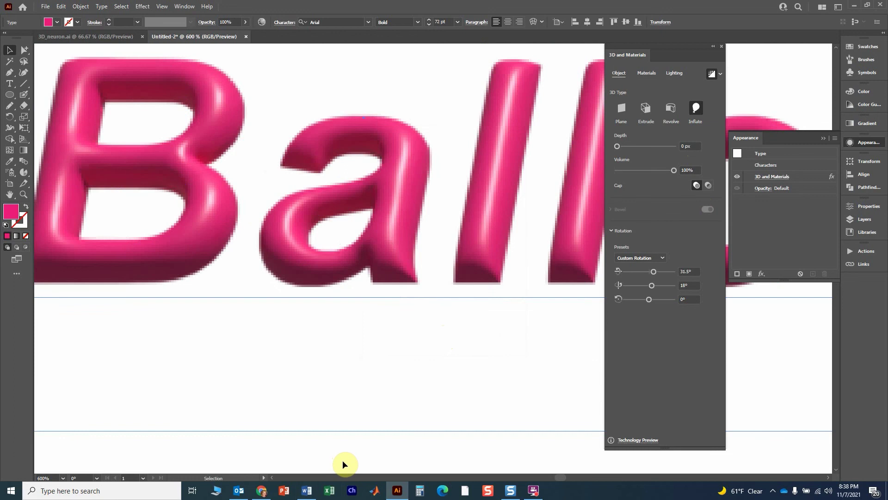
key(ctrl+0)
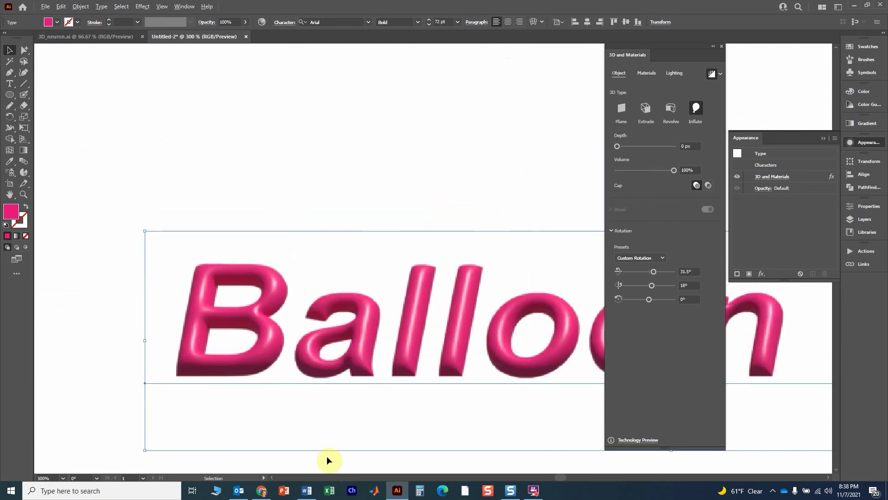
scroll(272, 178, up, 2)
scroll(272, 179, down, 2)
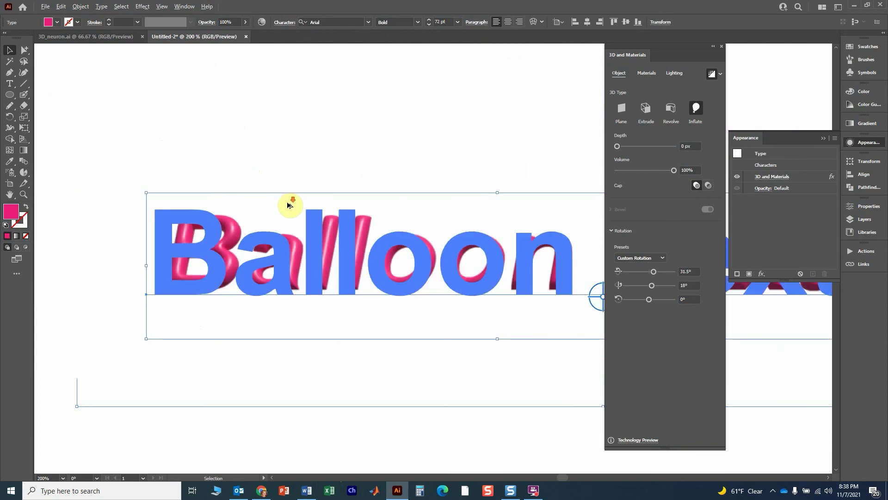
scroll(308, 140, up, 1)
scroll(308, 140, down, 1)
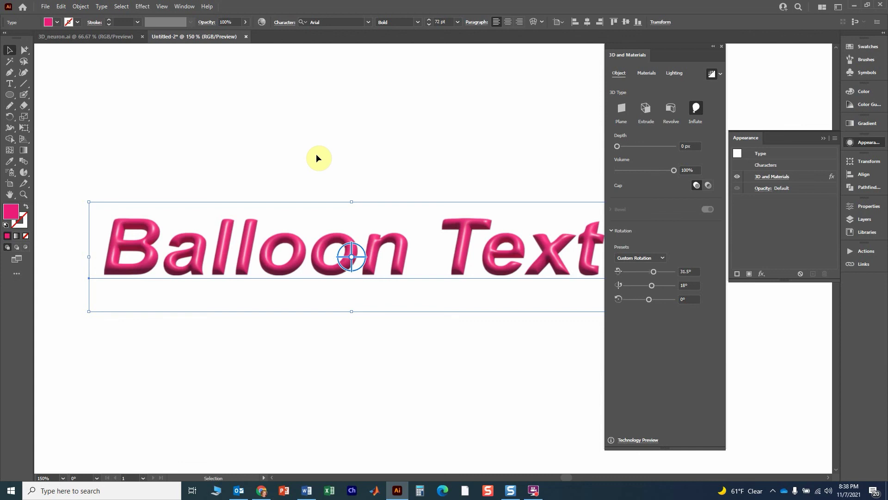
scroll(316, 159, down, 2)
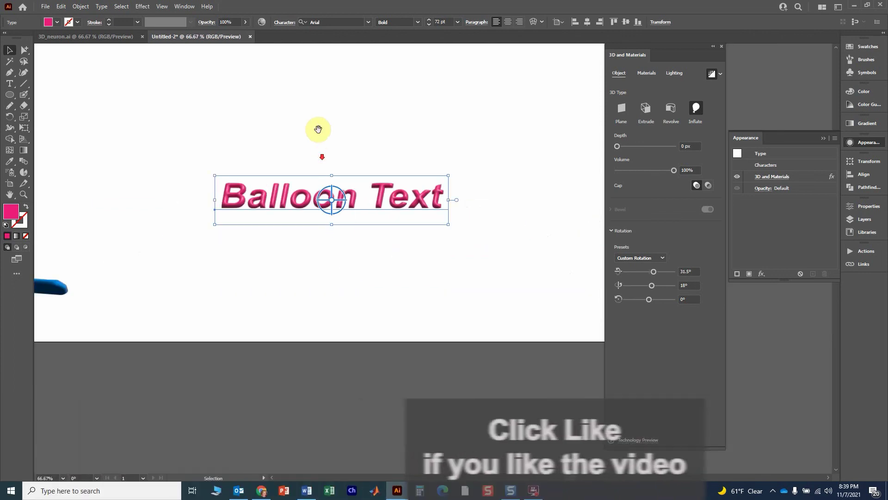
scroll(479, 149, down, 2)
scroll(343, 254, down, 2)
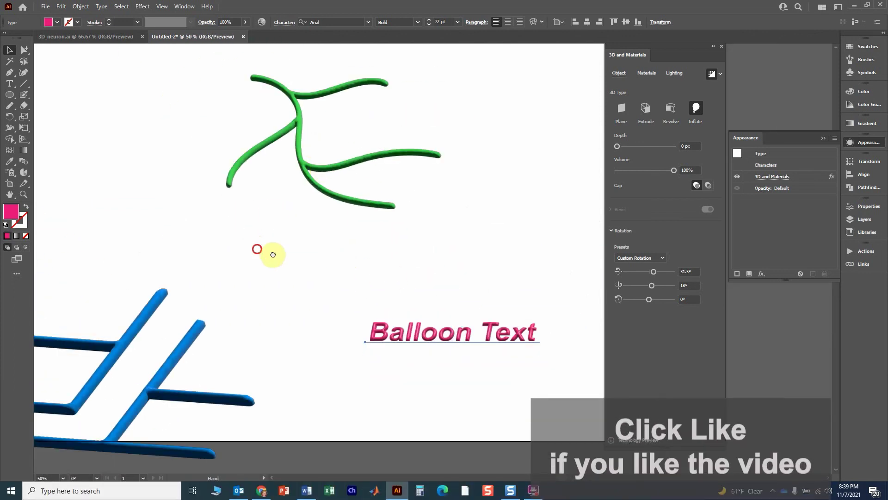
mouse_move(257, 250)
mouse_down()
mouse_move(393, 201)
mouse_move(273, 212)
mouse_up()
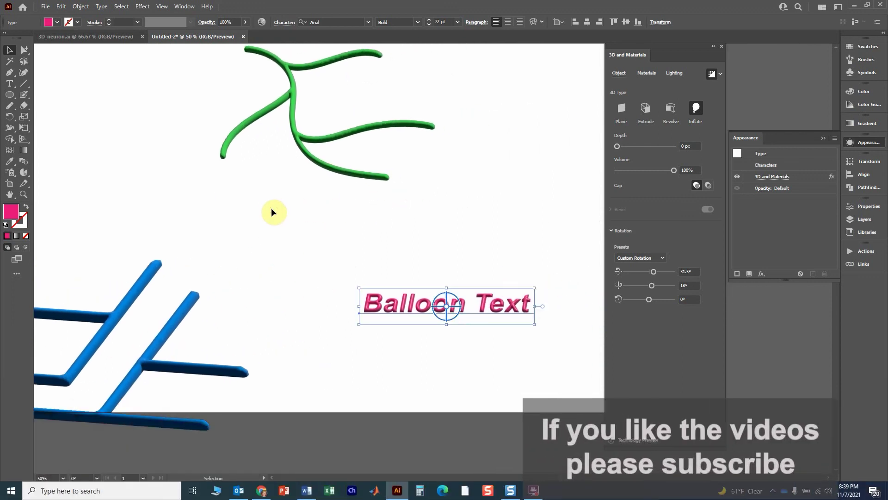